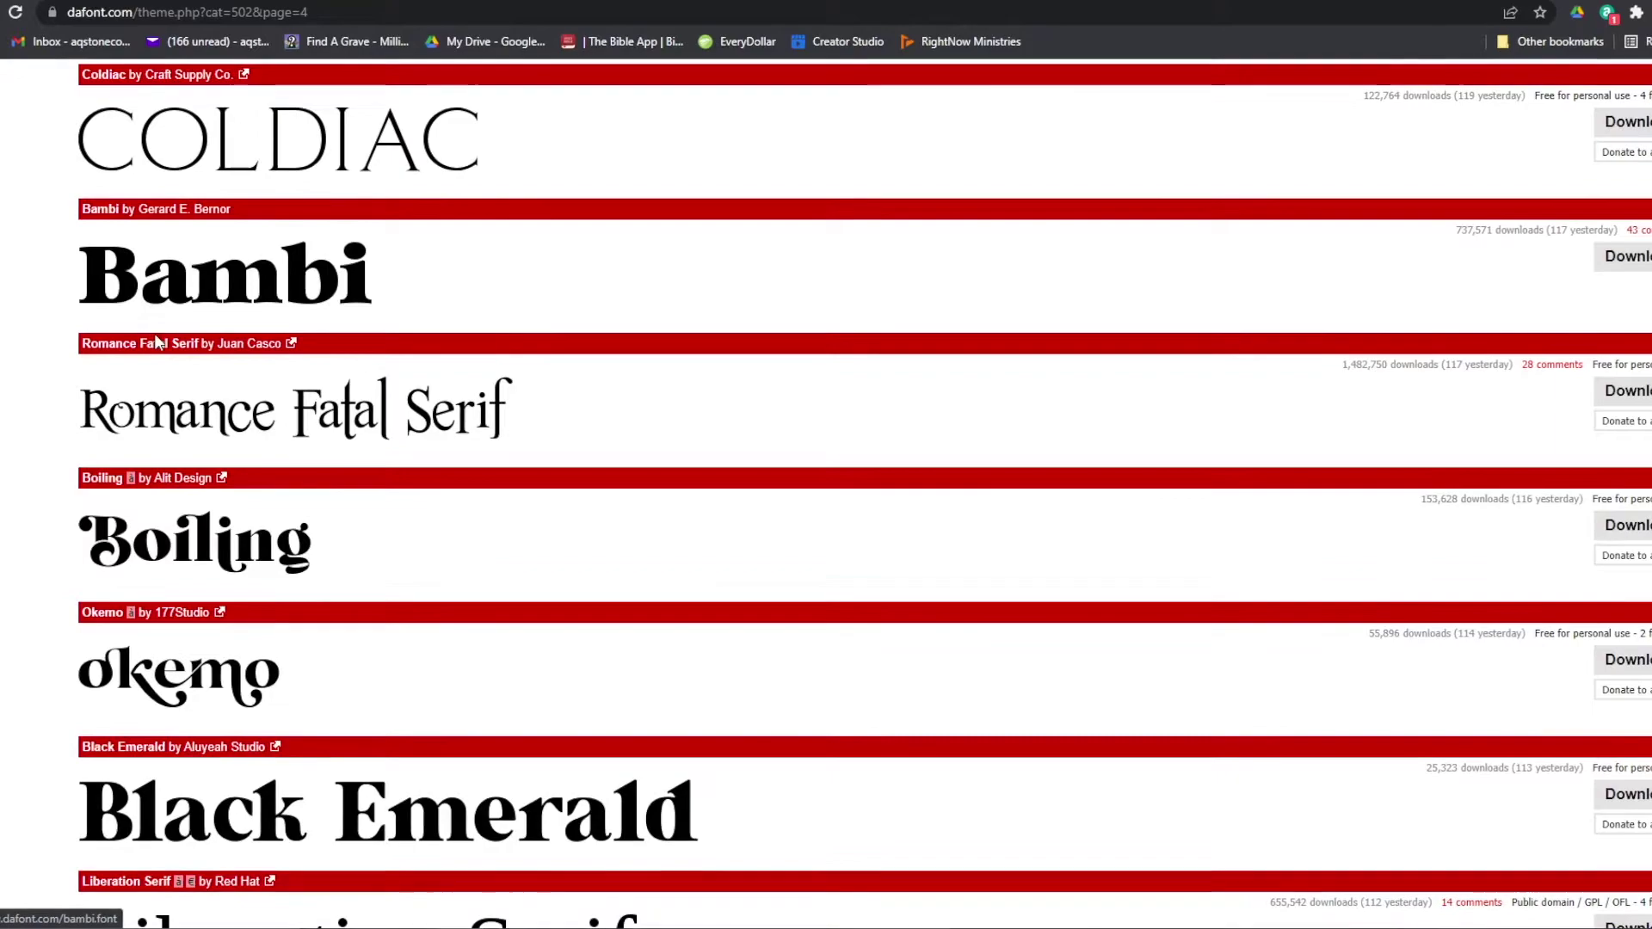
# Download the Bambi font from DaFont as bambi.zip into Downloads and open it.
pyautogui.click(1619, 262)
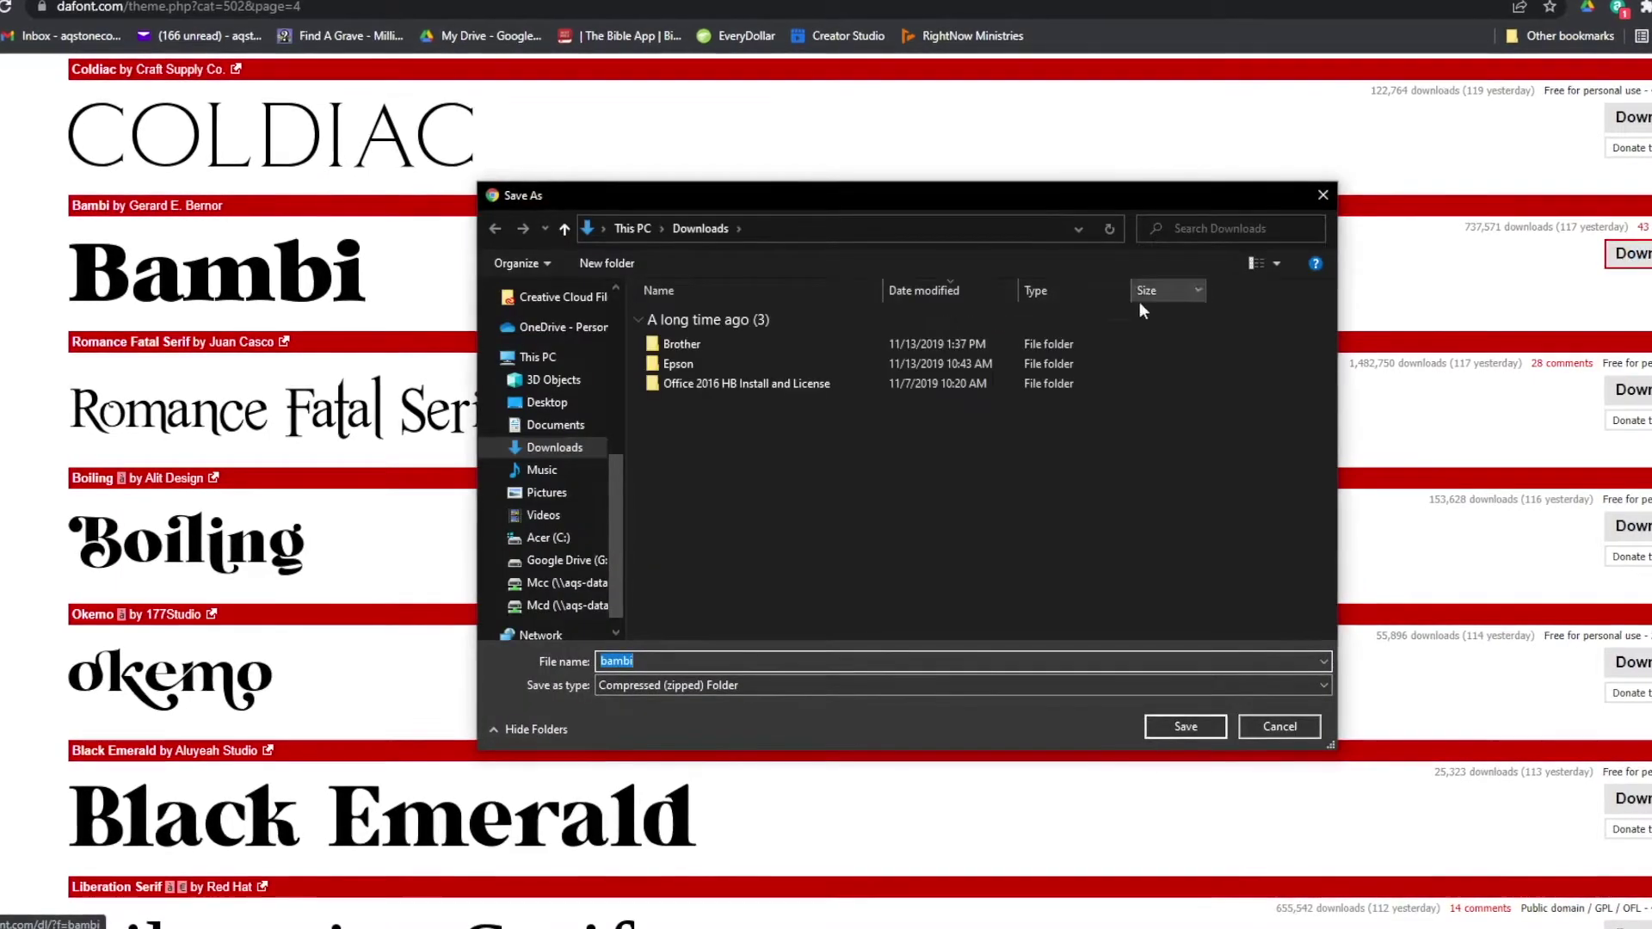
pyautogui.click(552, 450)
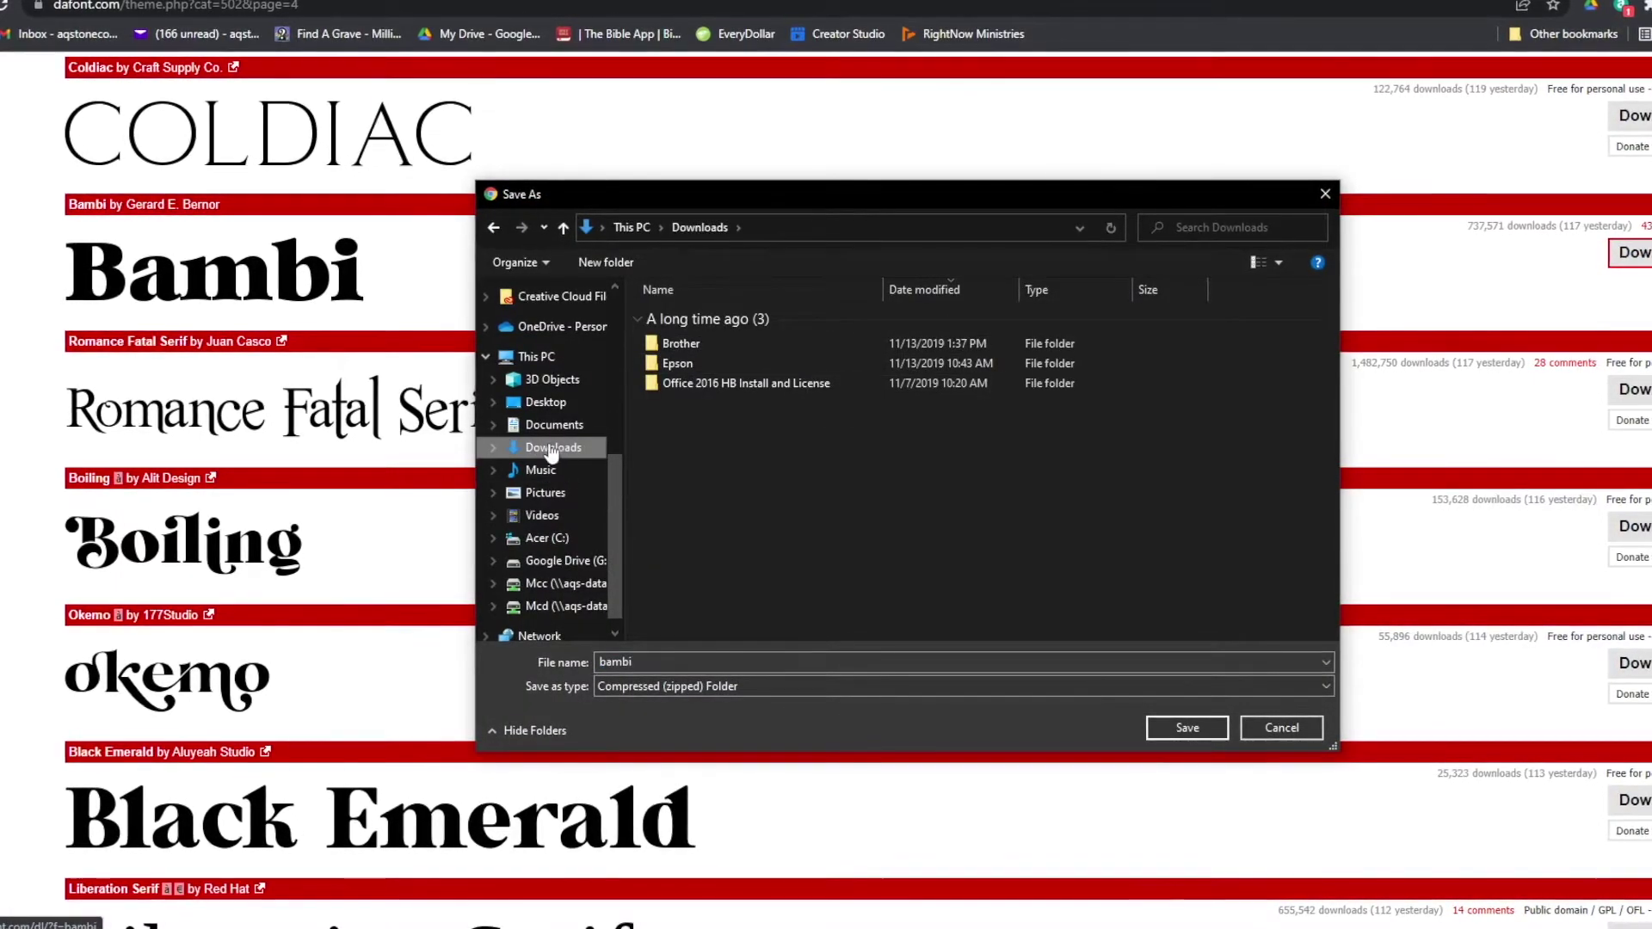
pyautogui.click(1181, 732)
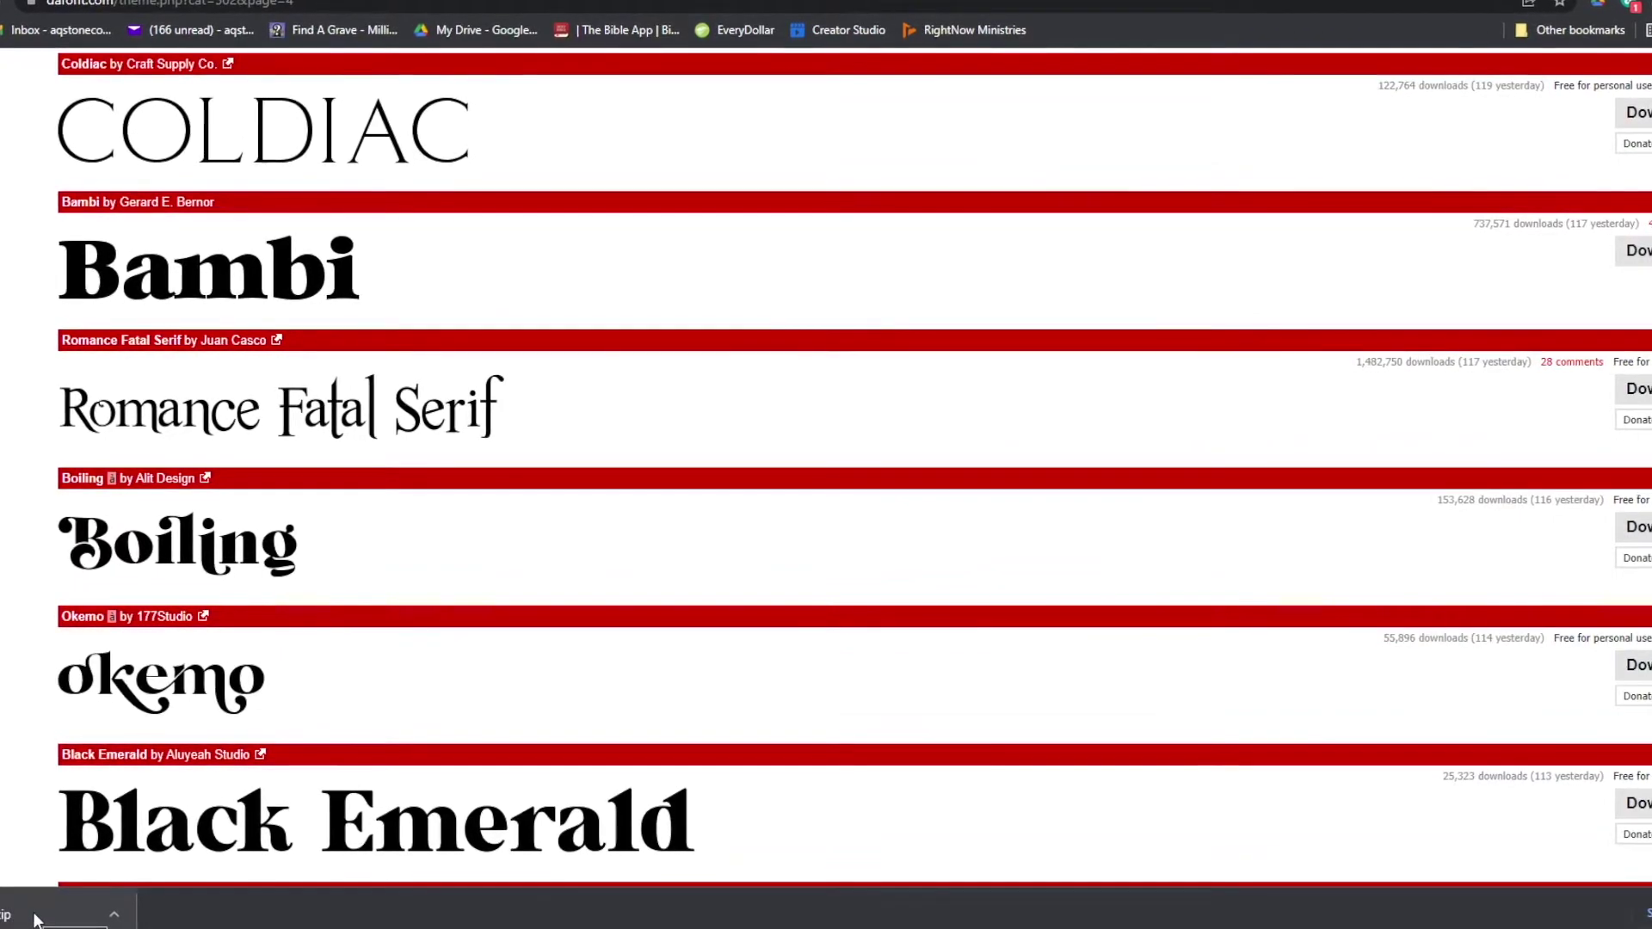
pyautogui.click(35, 919)
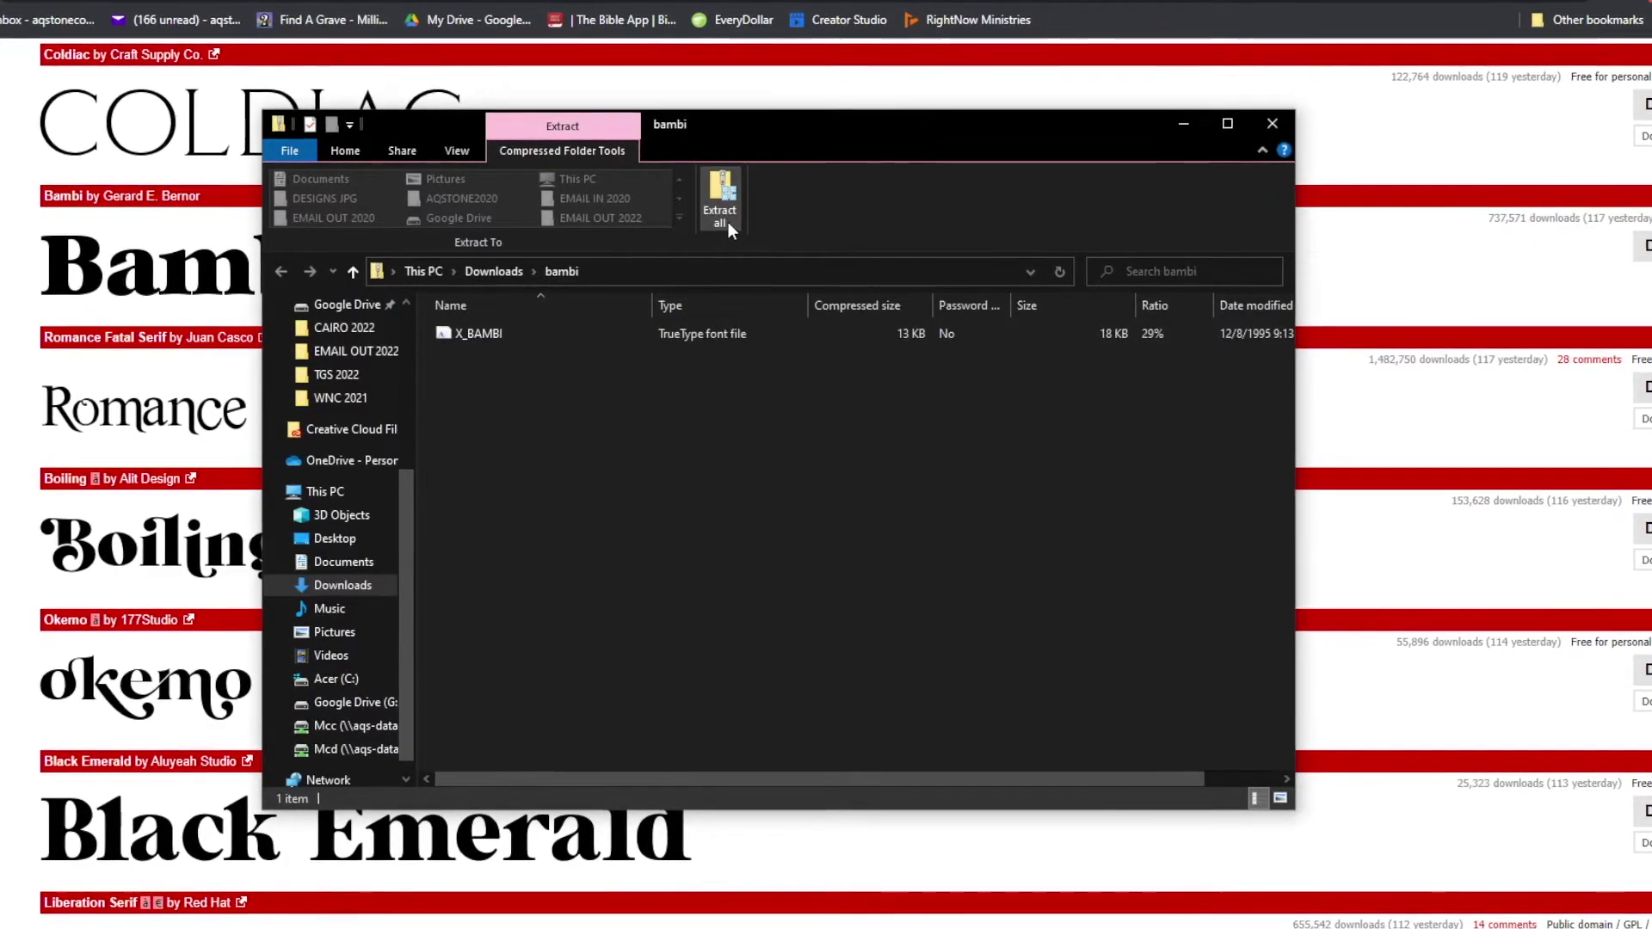
# Extract bambi.zip into the bambi folder, install the X_BAMBI font, and close both Explorer windows.
pyautogui.click(728, 222)
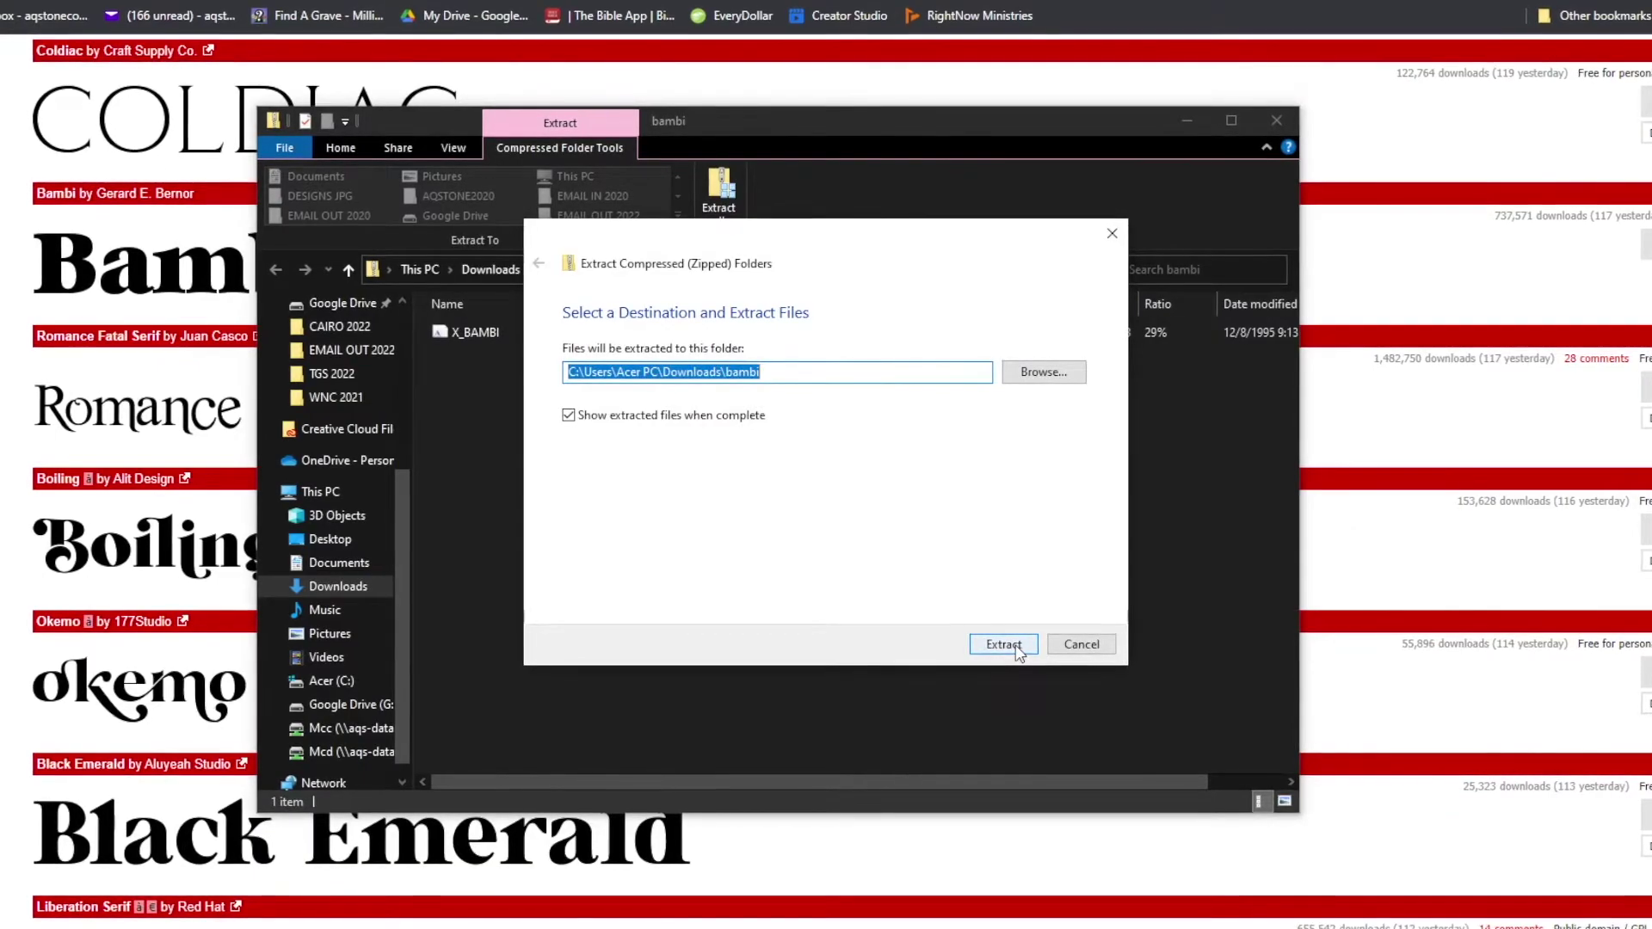
pyautogui.click(1005, 644)
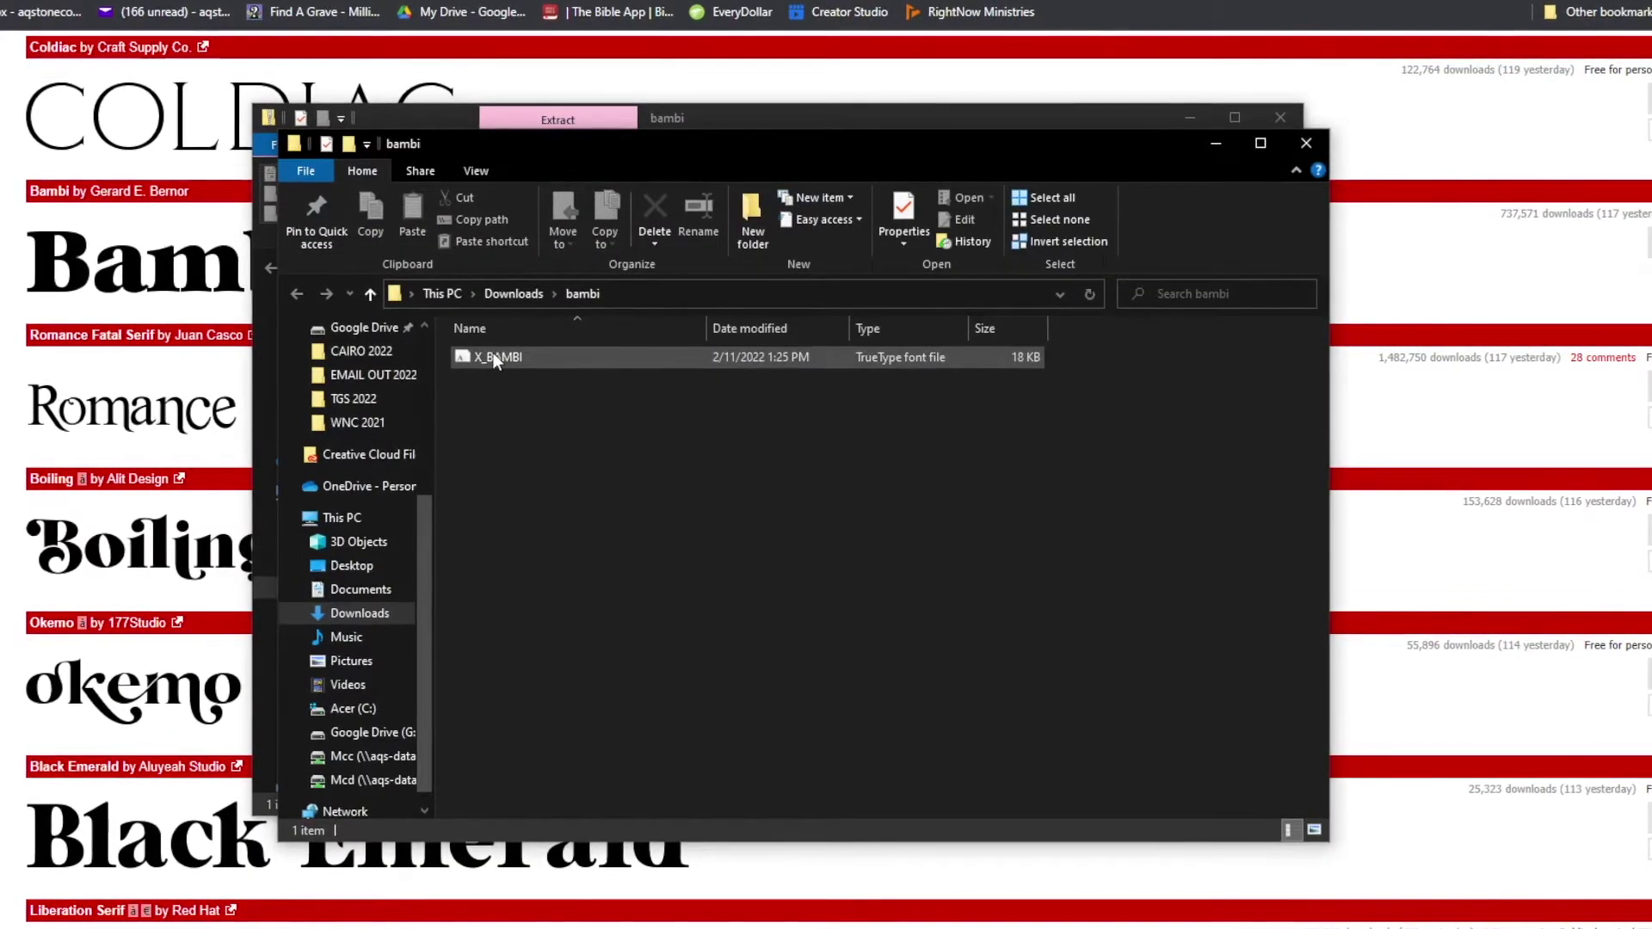
pyautogui.click(514, 355)
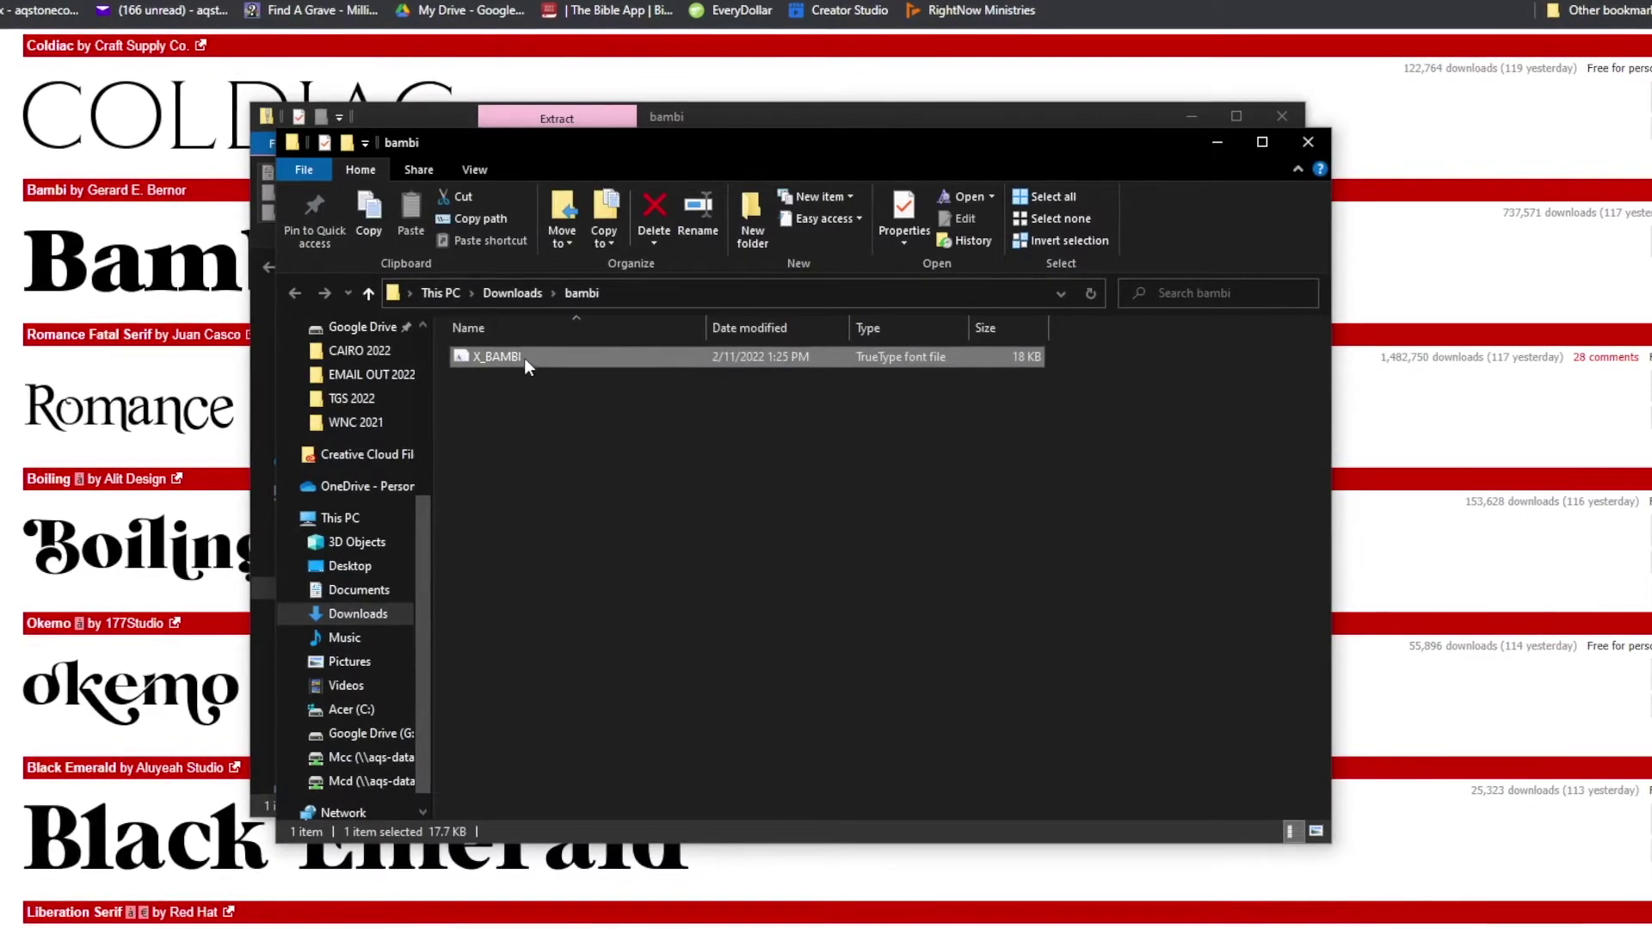
pyautogui.rightClick(525, 355)
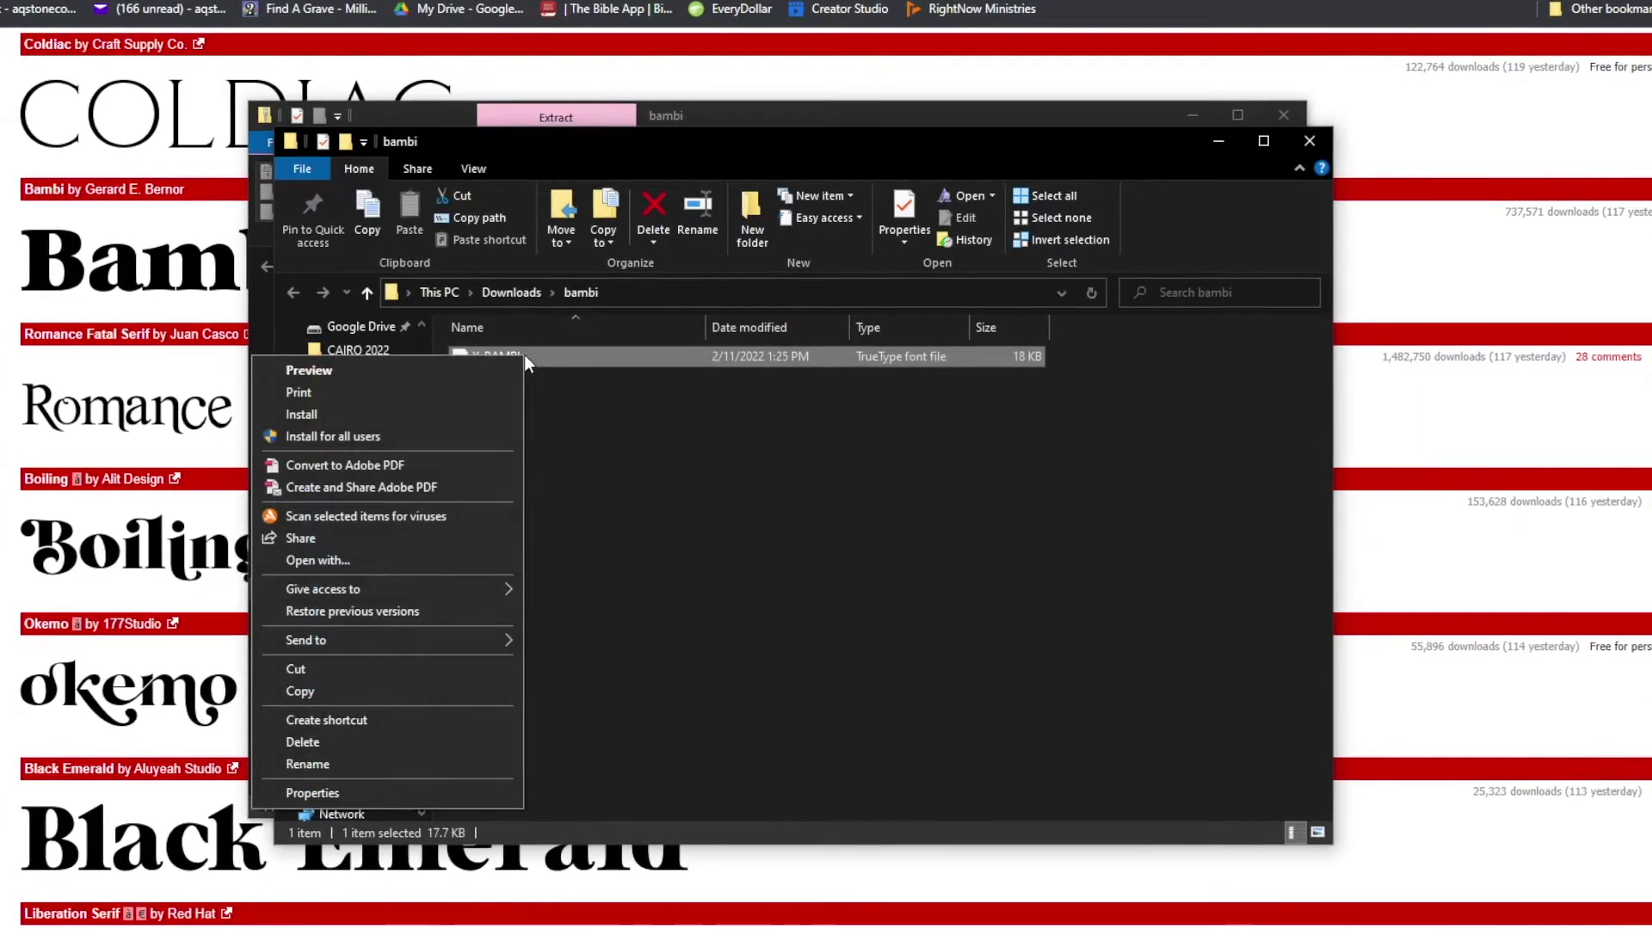
pyautogui.click(465, 414)
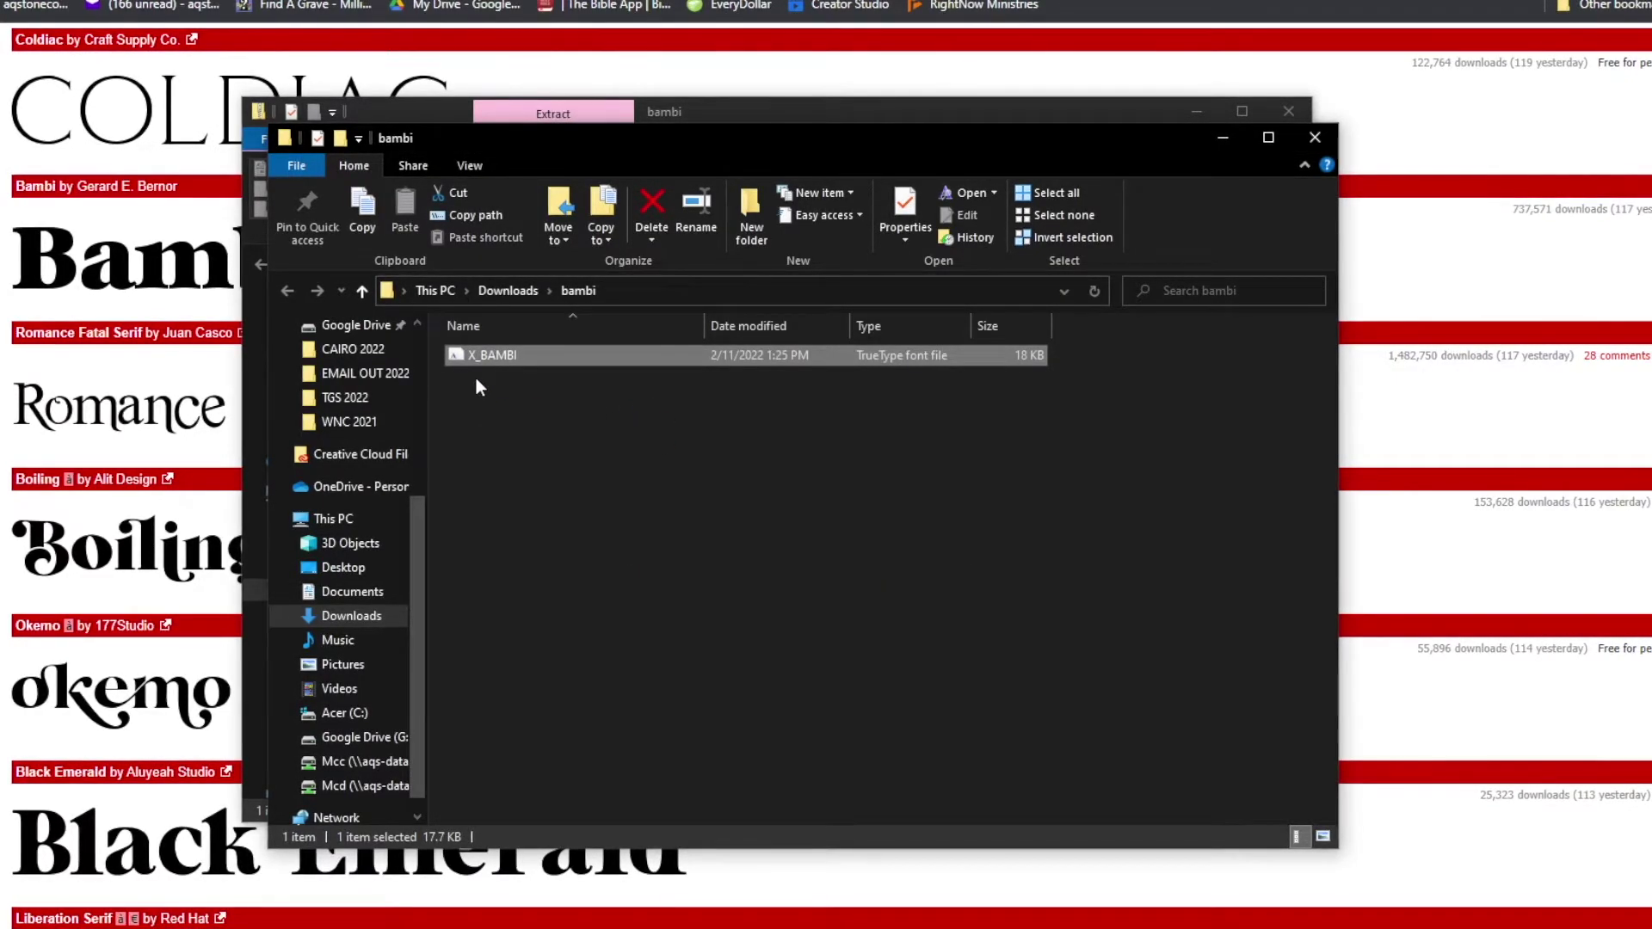
pyautogui.click(1316, 138)
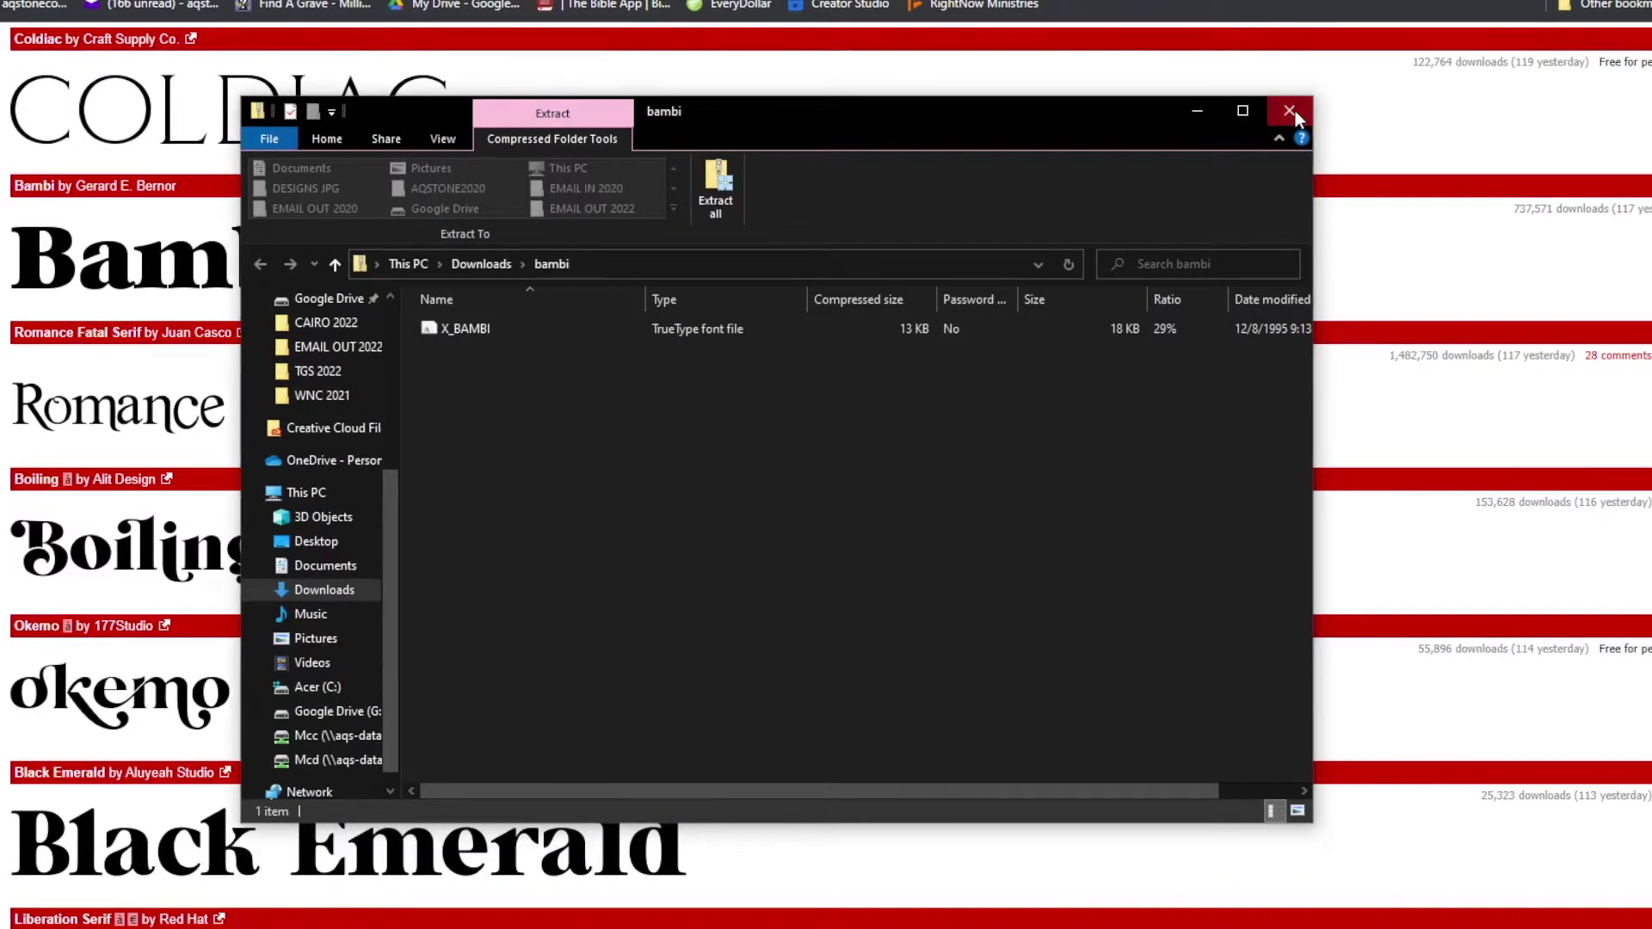
pyautogui.click(1291, 112)
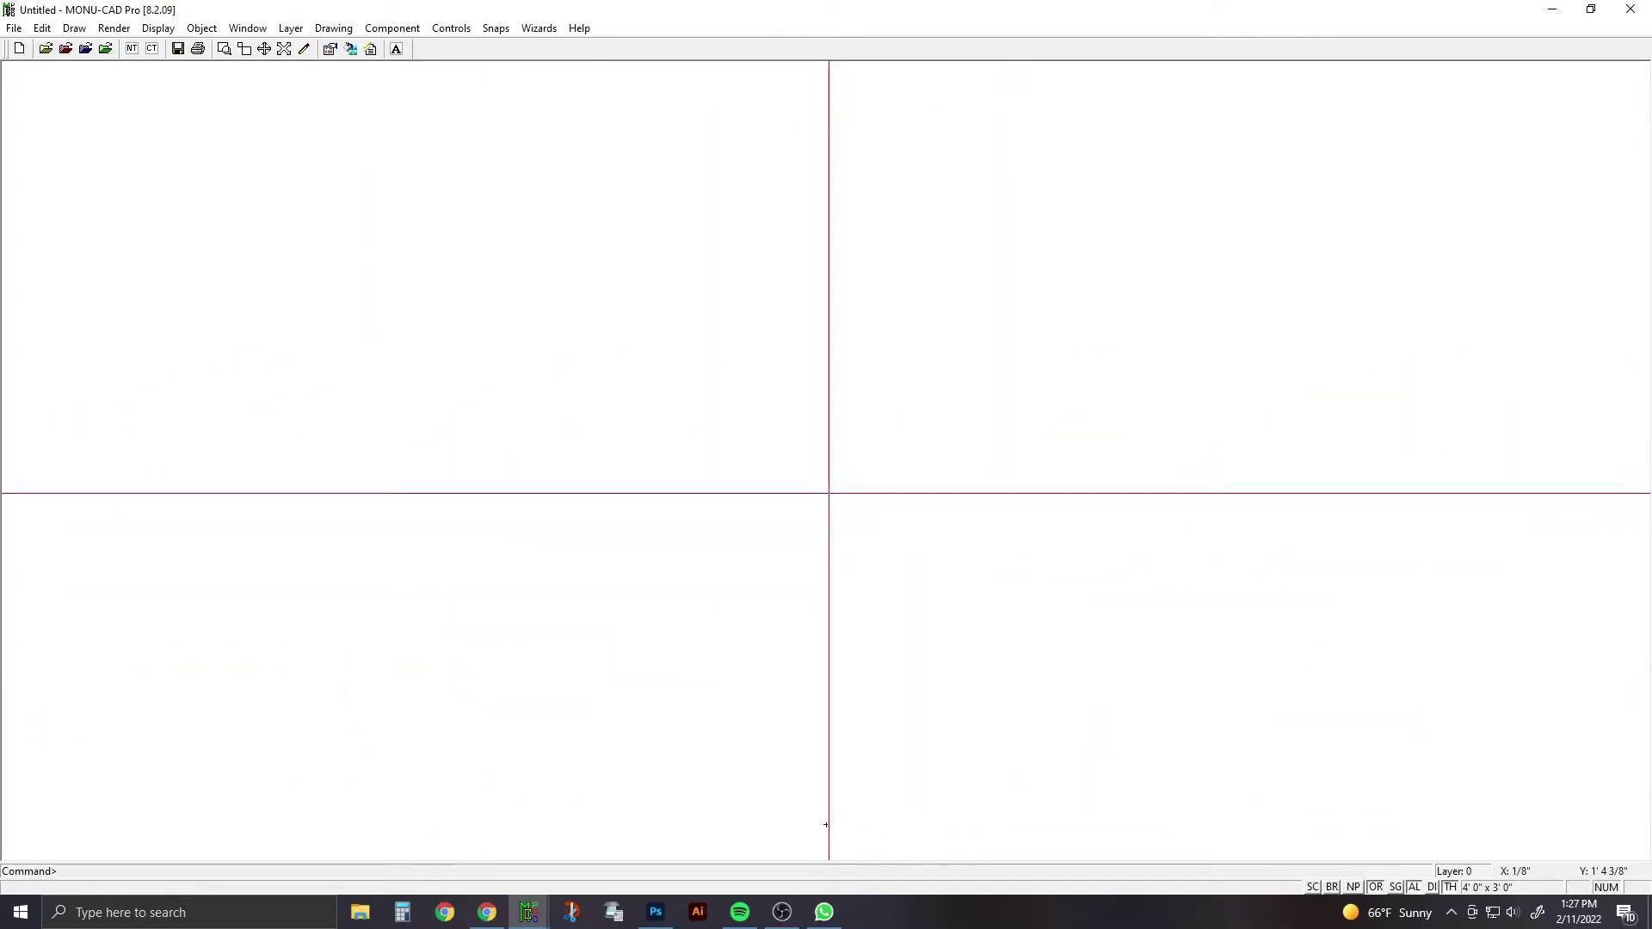
# Open TTF Conversion with T and select Bambi Bold as the font to convert.
pyautogui.write('T')
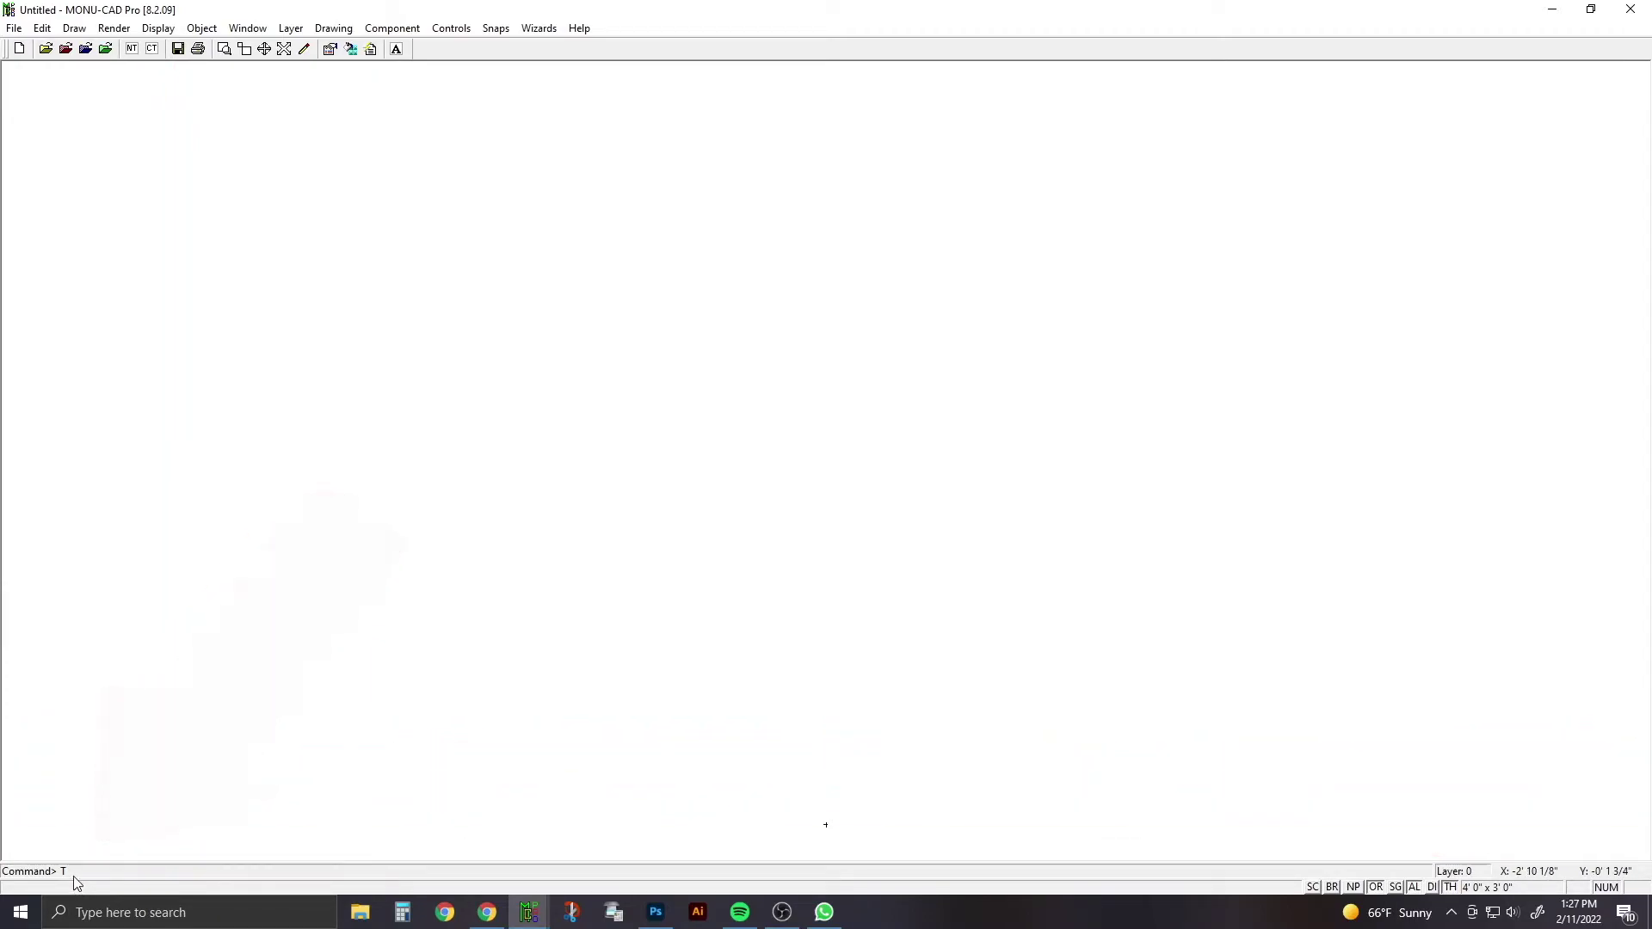
pyautogui.press('Return')
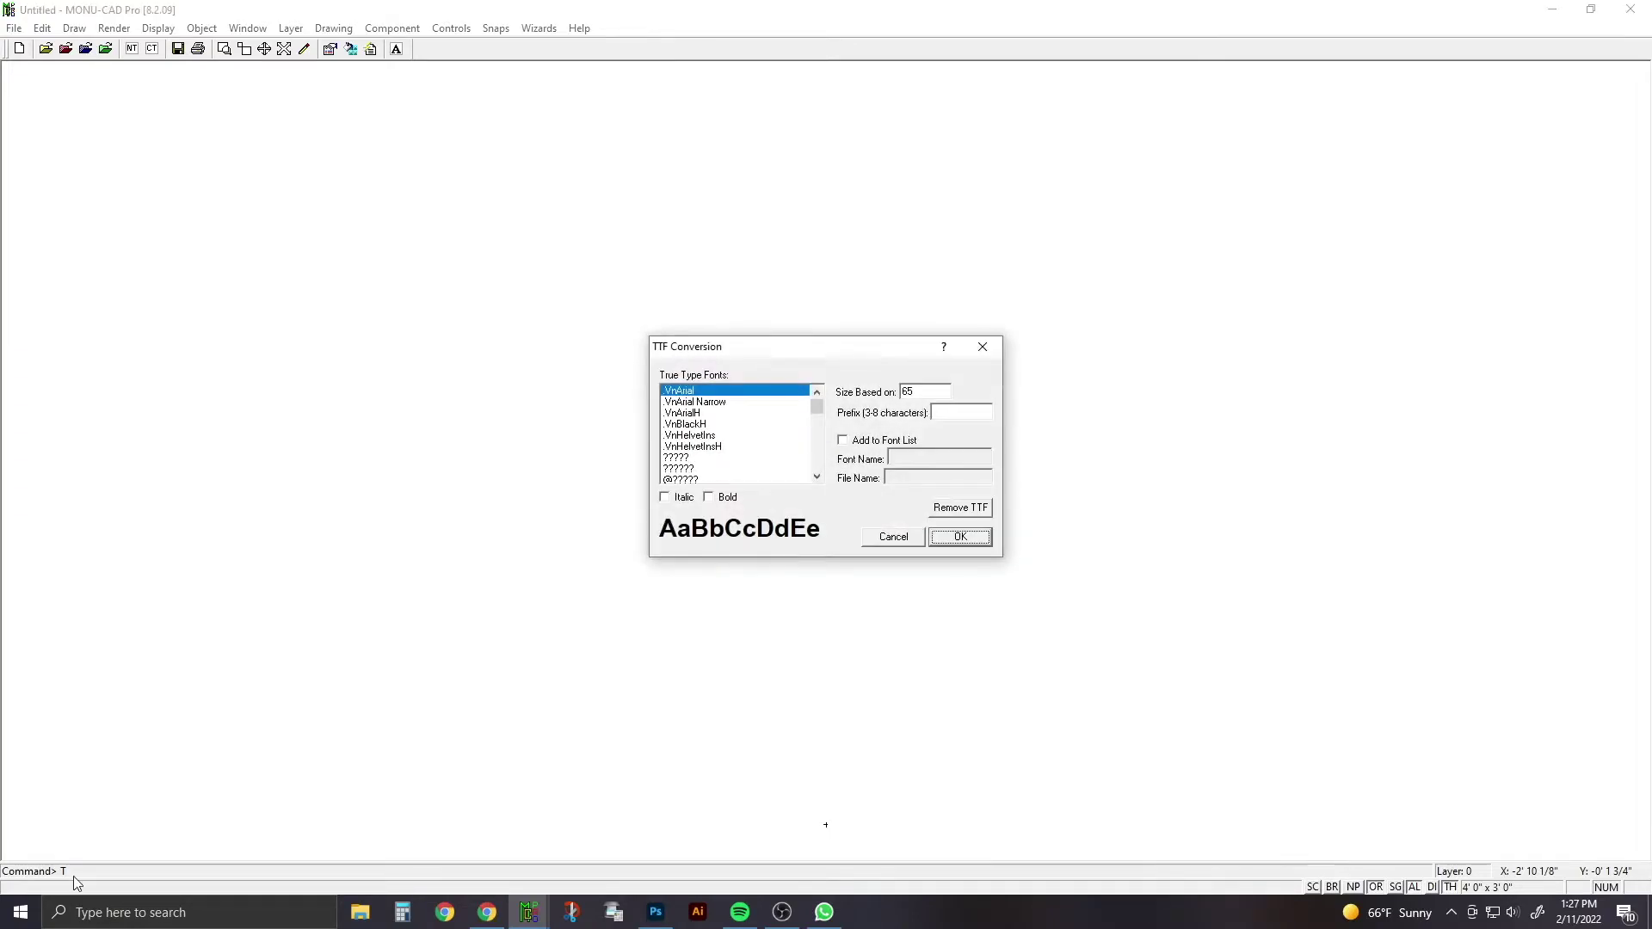
pyautogui.scroll(-8, 819, 413)
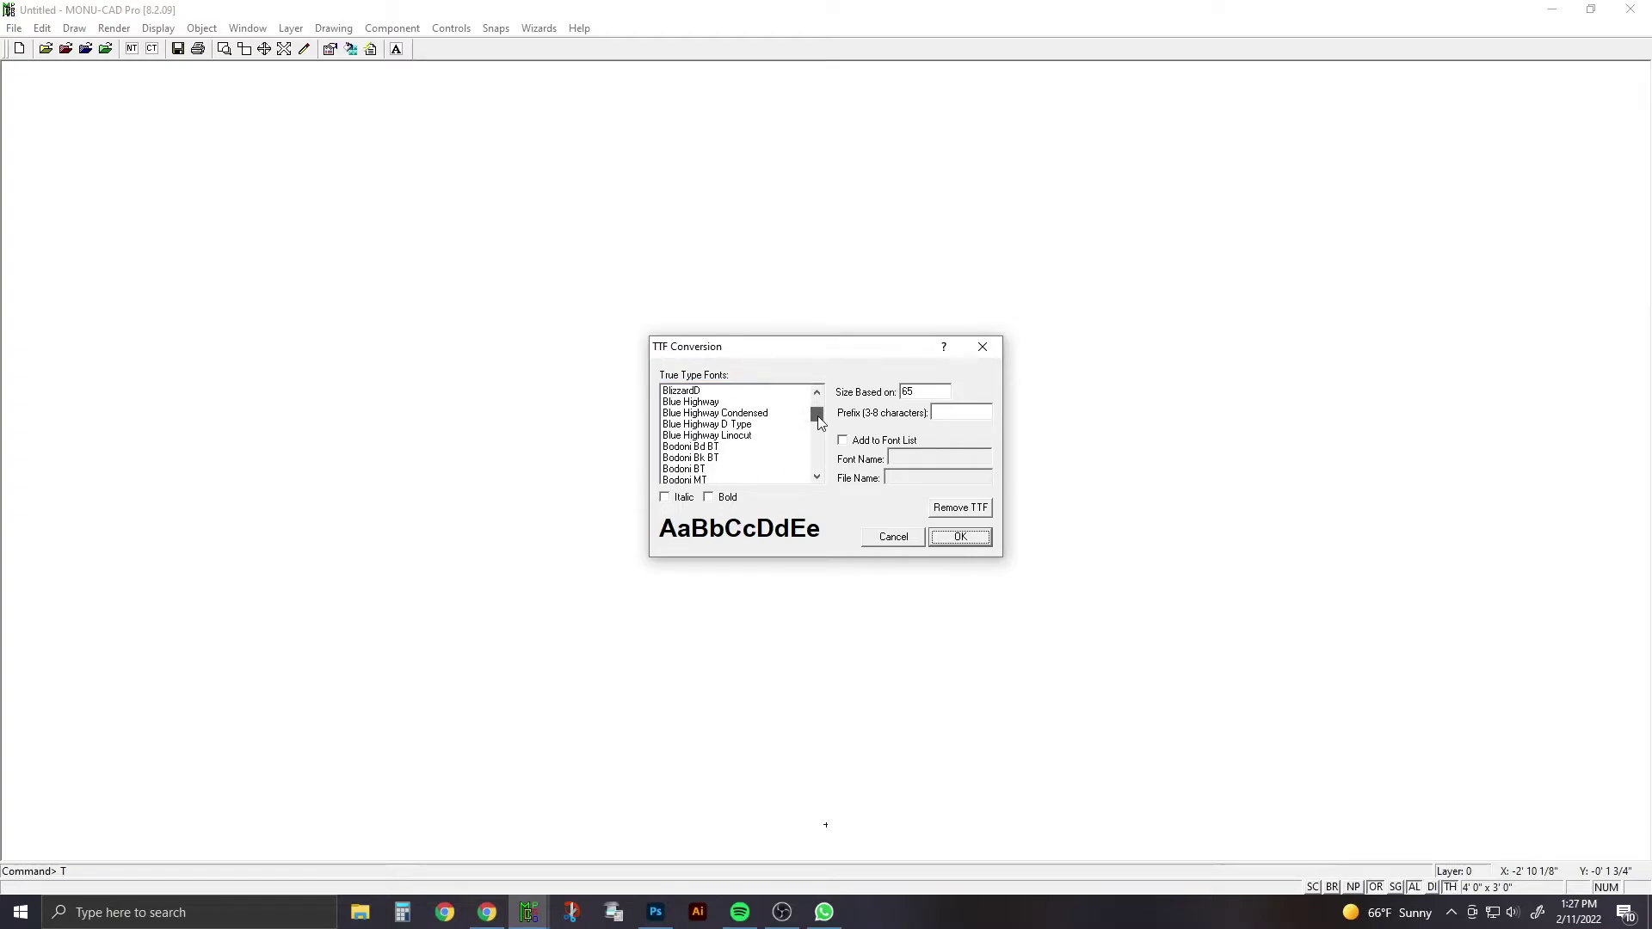
pyautogui.scroll(-8, 696, 463)
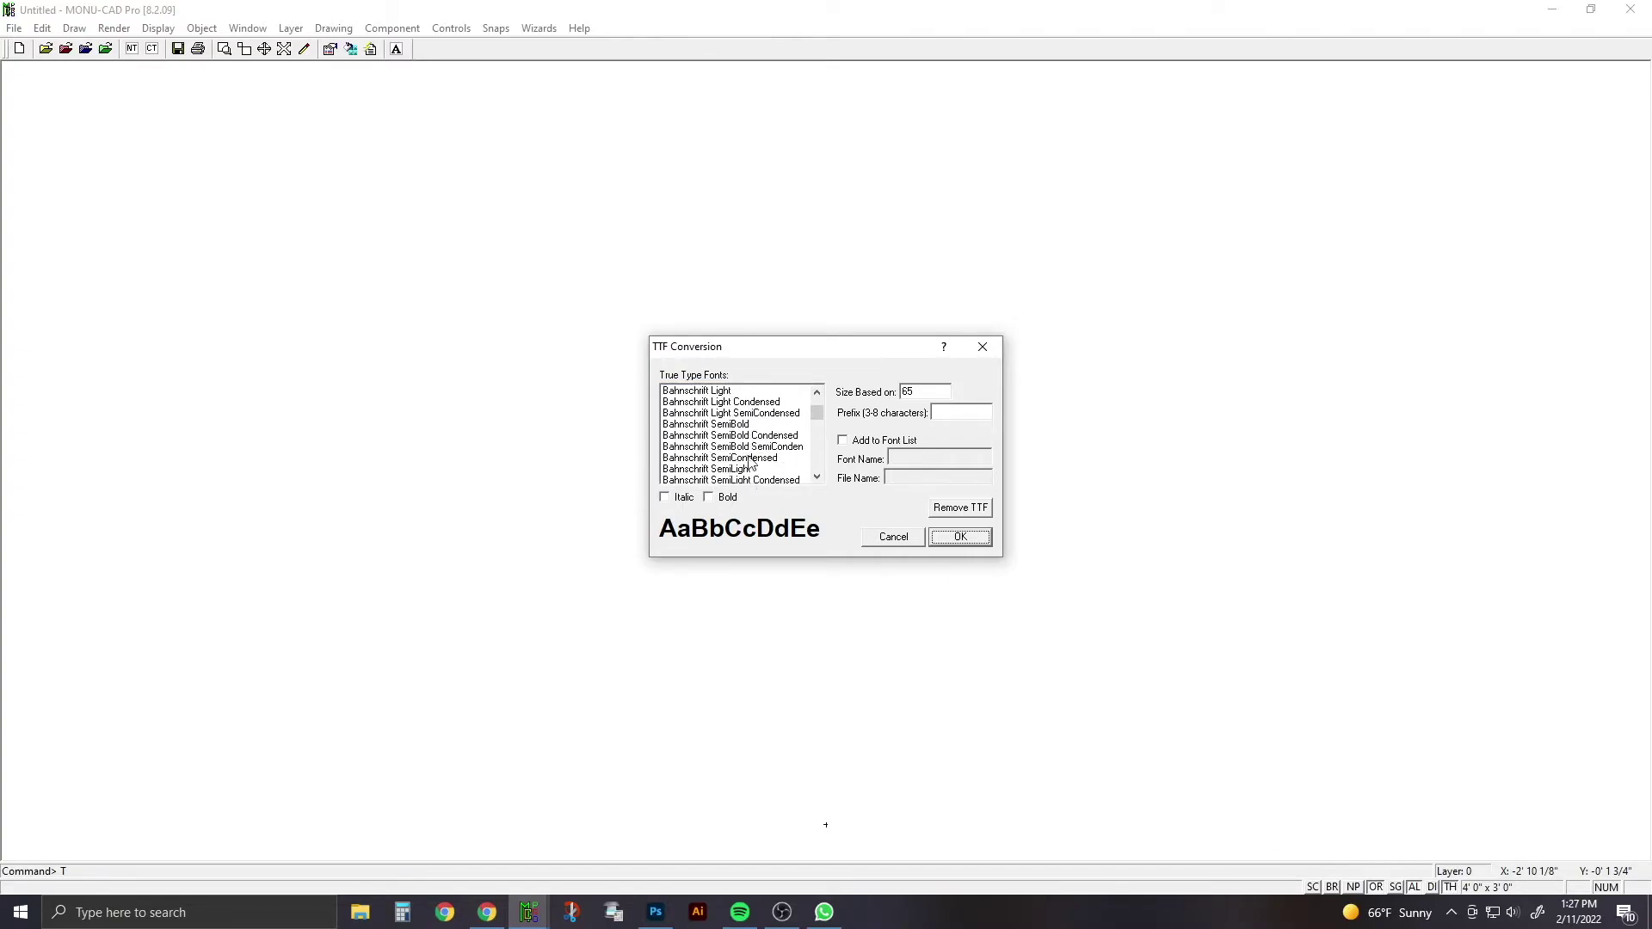
pyautogui.scroll(-1, 748, 459)
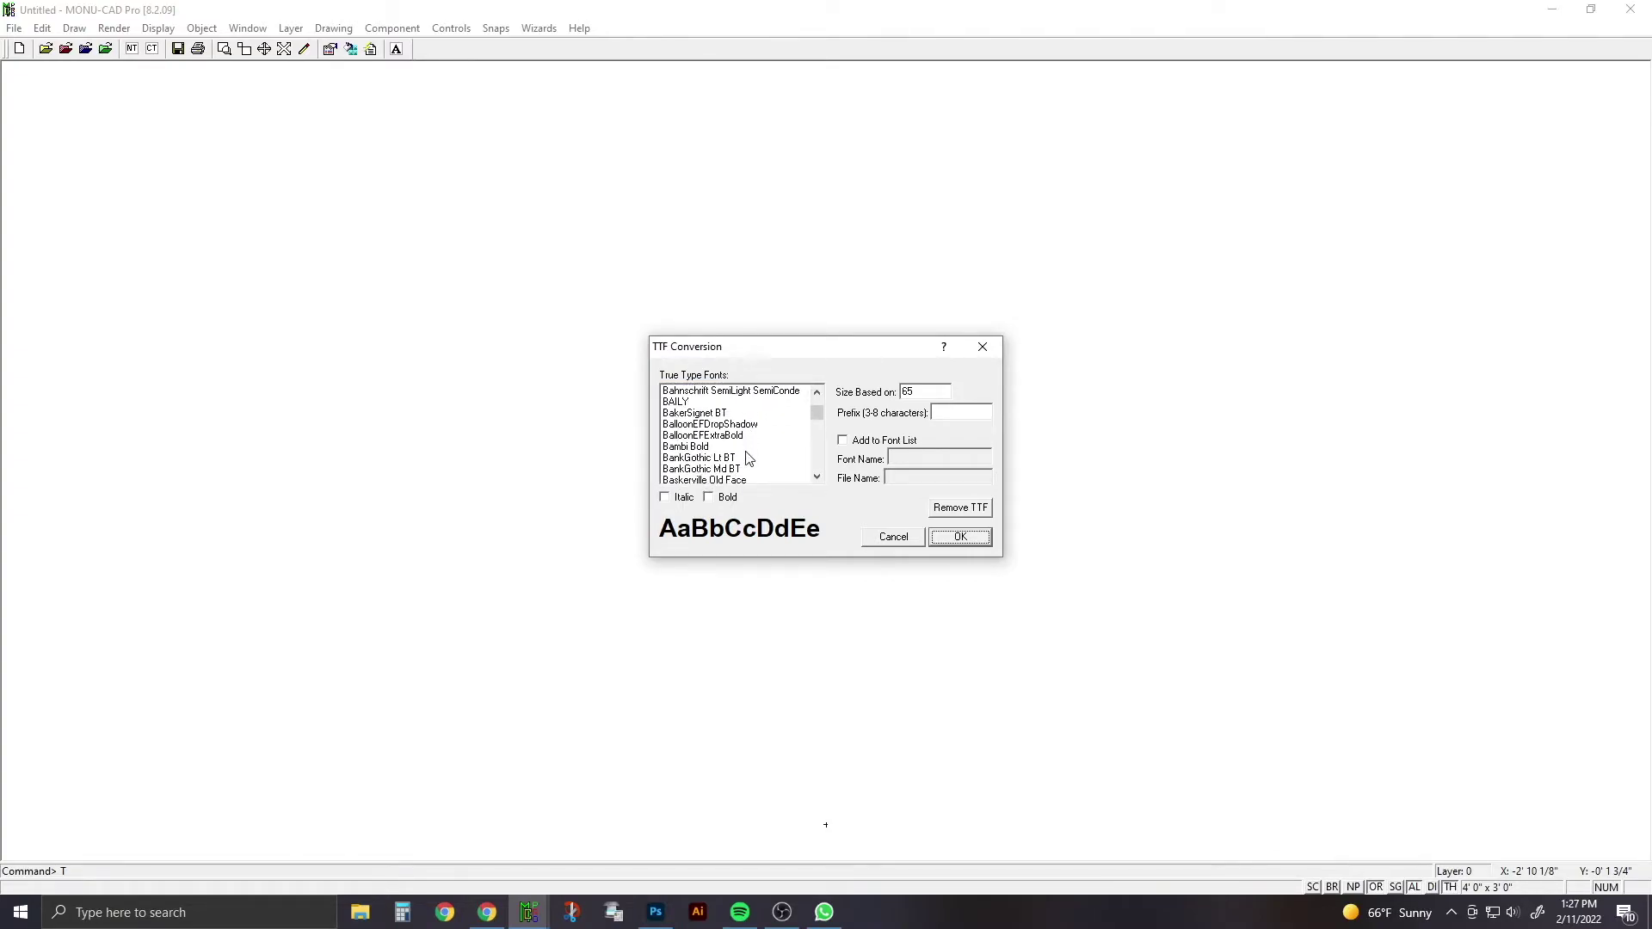
pyautogui.click(690, 448)
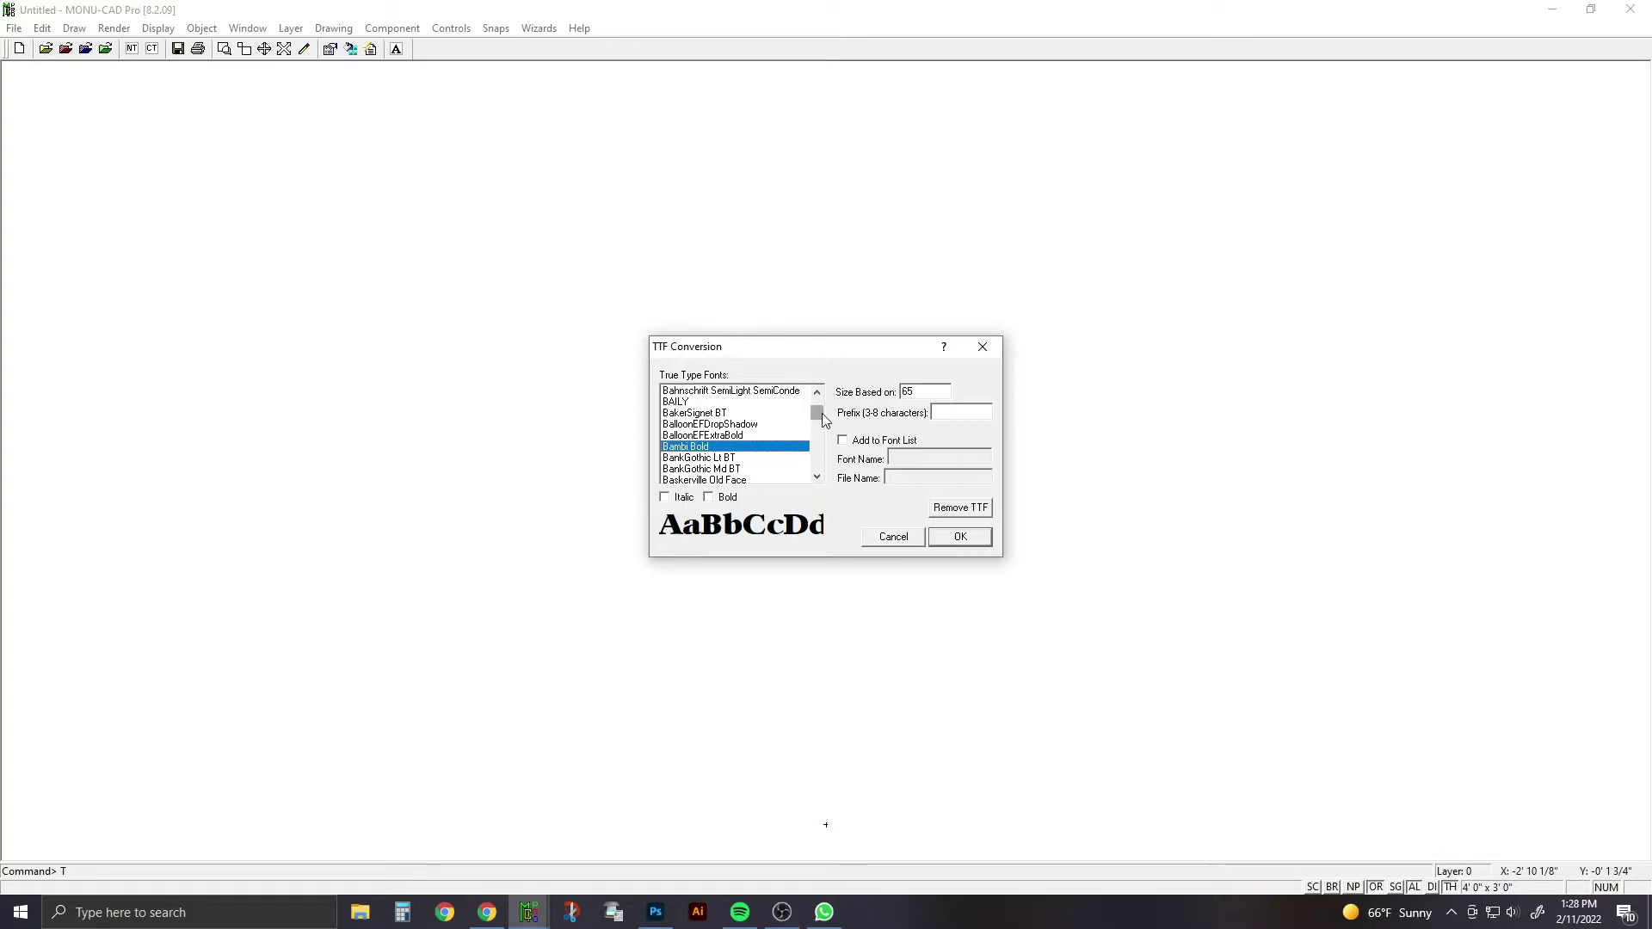
# Convert Bambi Bold with prefix BAMBIB, added to the font list, as masters only.
pyautogui.click(954, 409)
pyautogui.press('capslock')
pyautogui.click(844, 442)
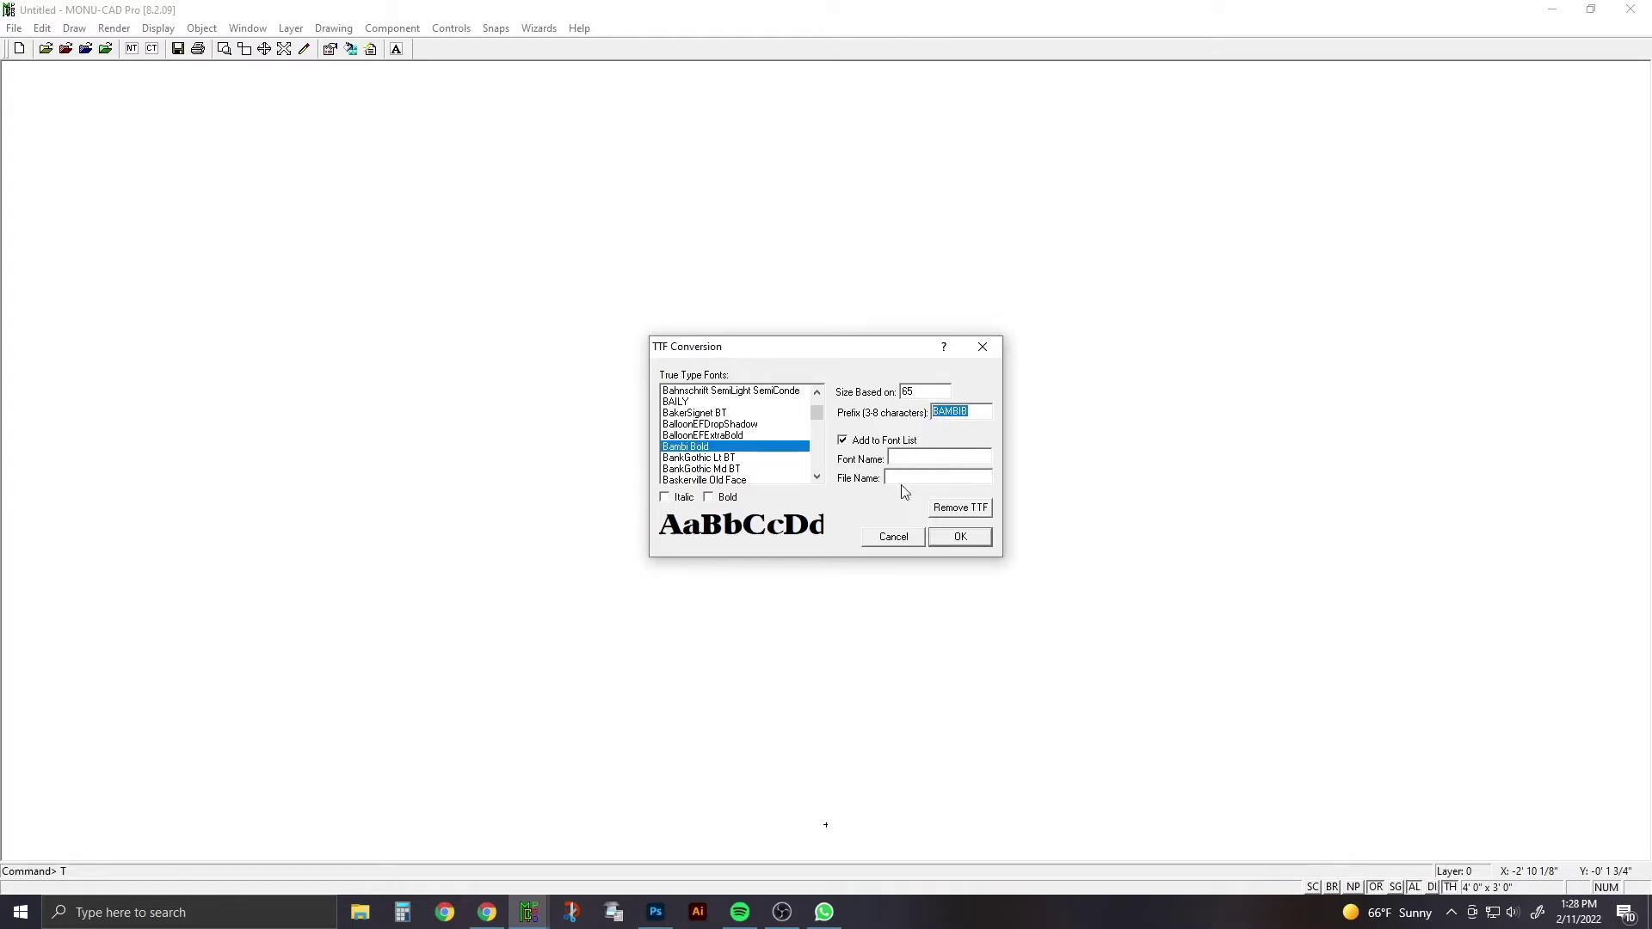
pyautogui.write('BAMBI BOLD')
pyautogui.click(961, 538)
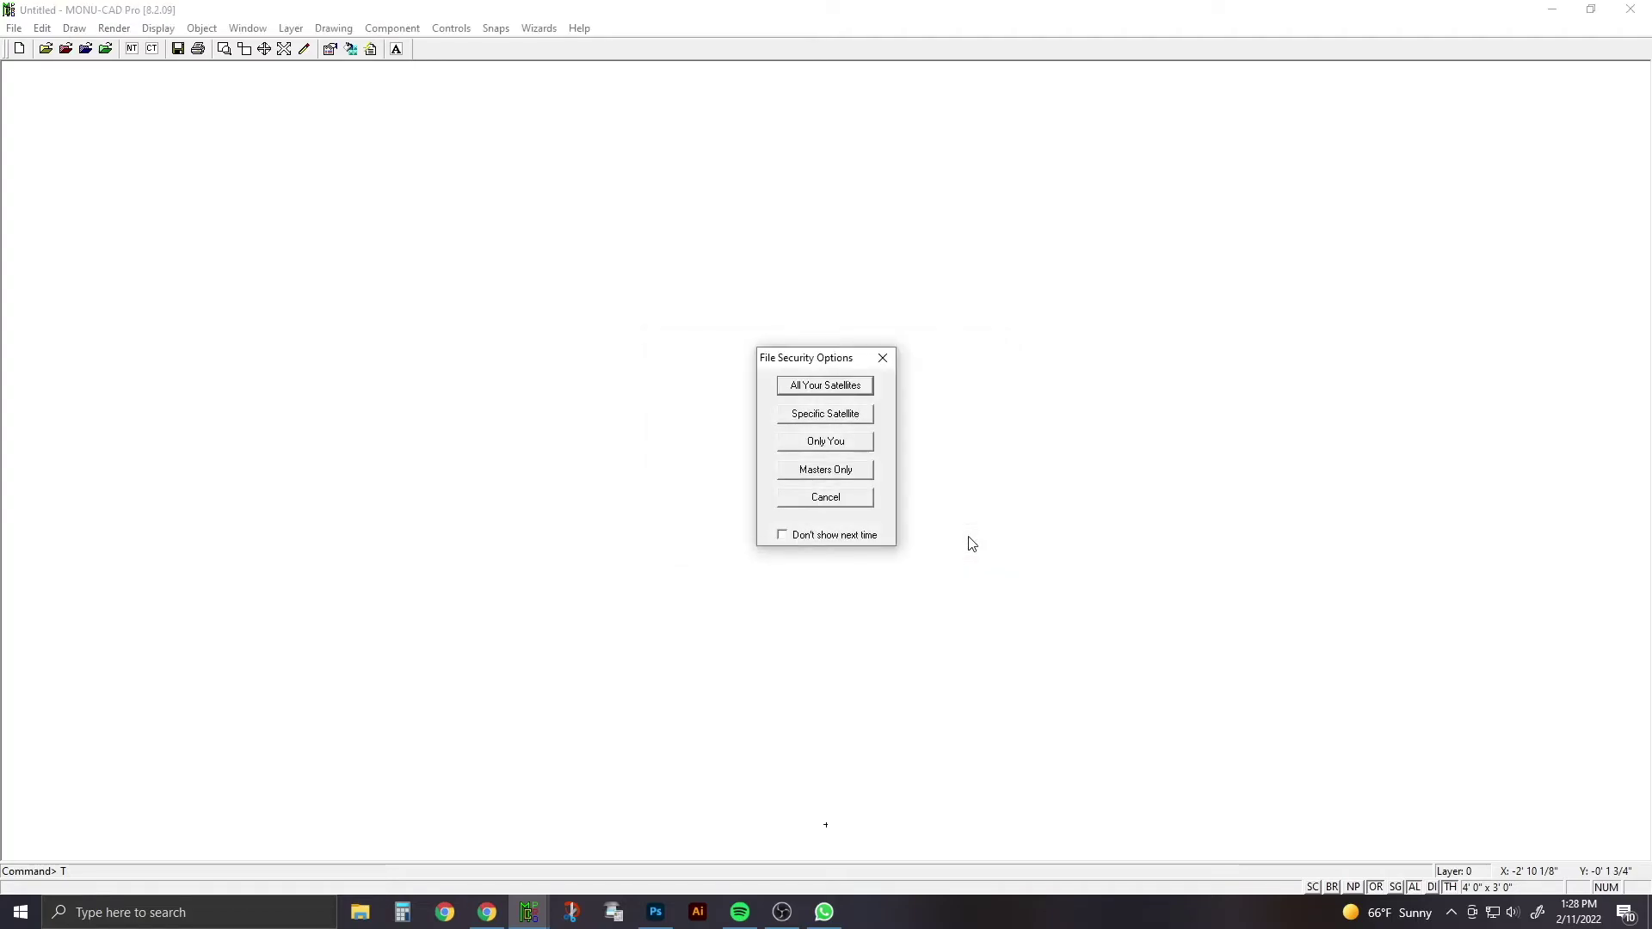
pyautogui.click(856, 476)
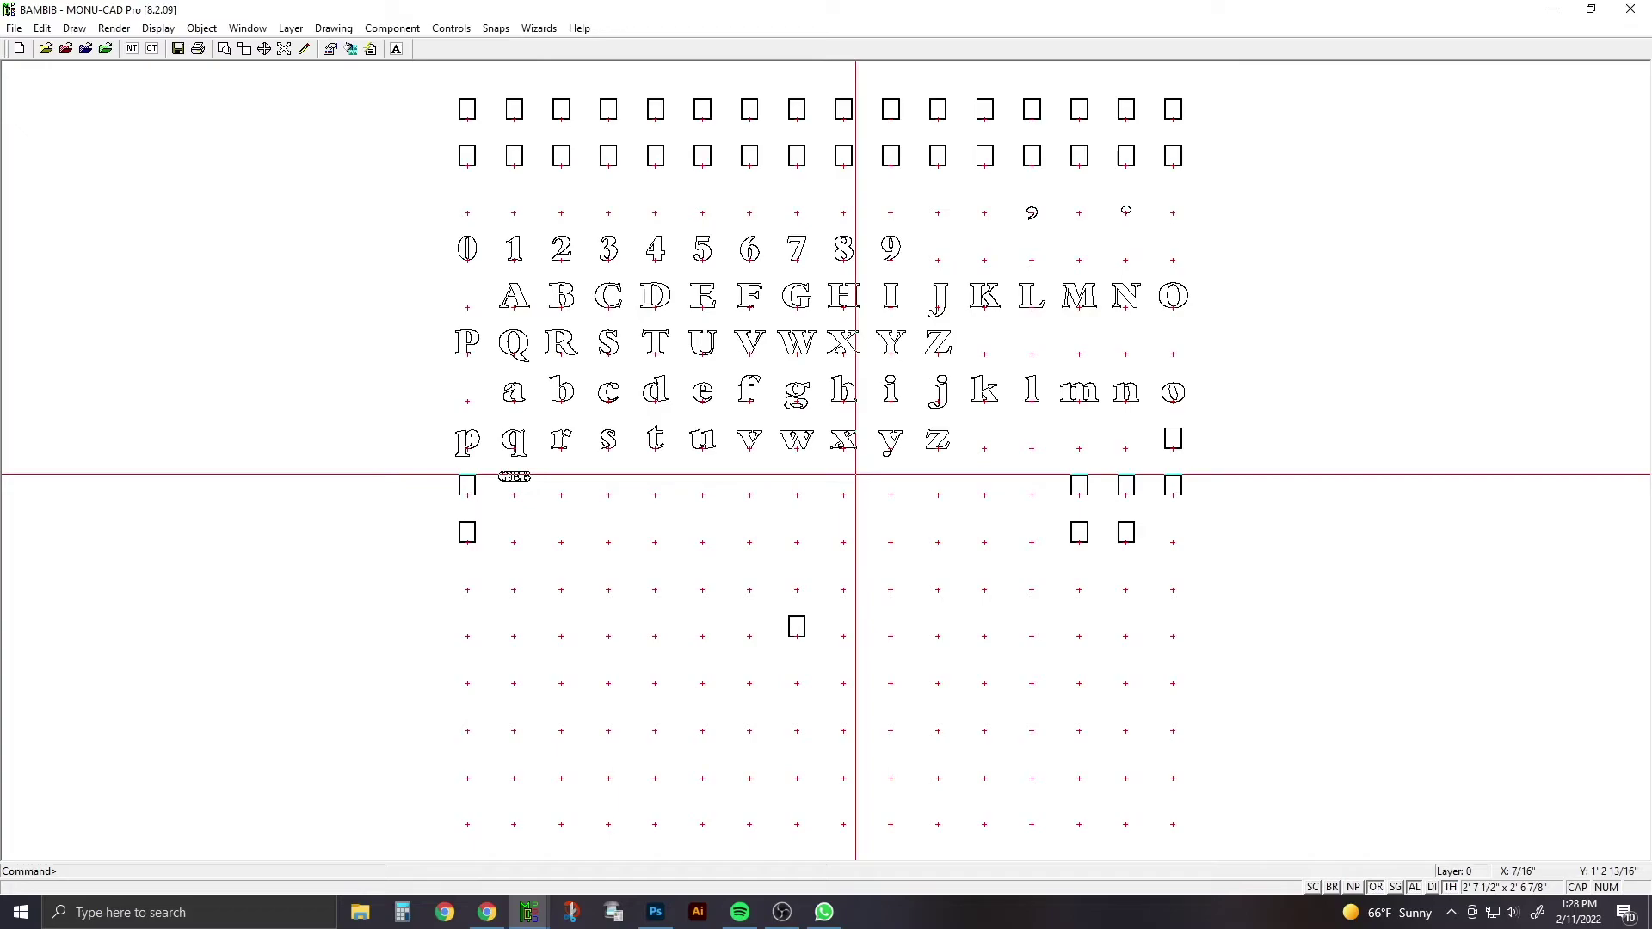
# Zoom into letters A–F of the BAMBIB sheet, zoom back out, then erase the drawing.
pyautogui.press('Return')
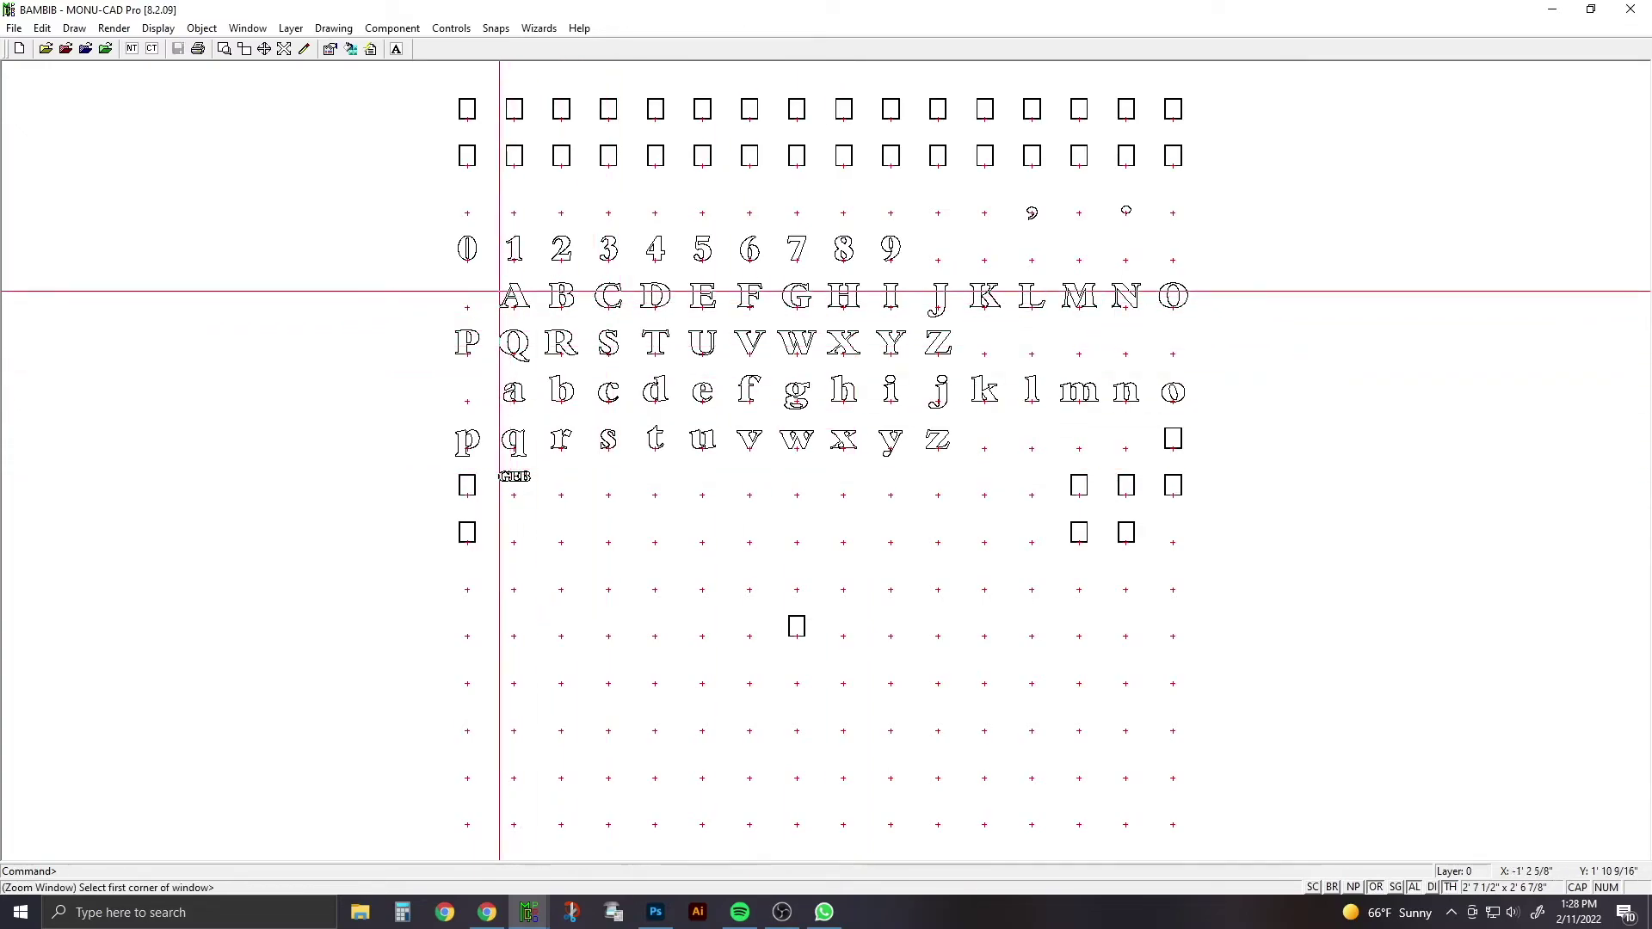
pyautogui.click(498, 275)
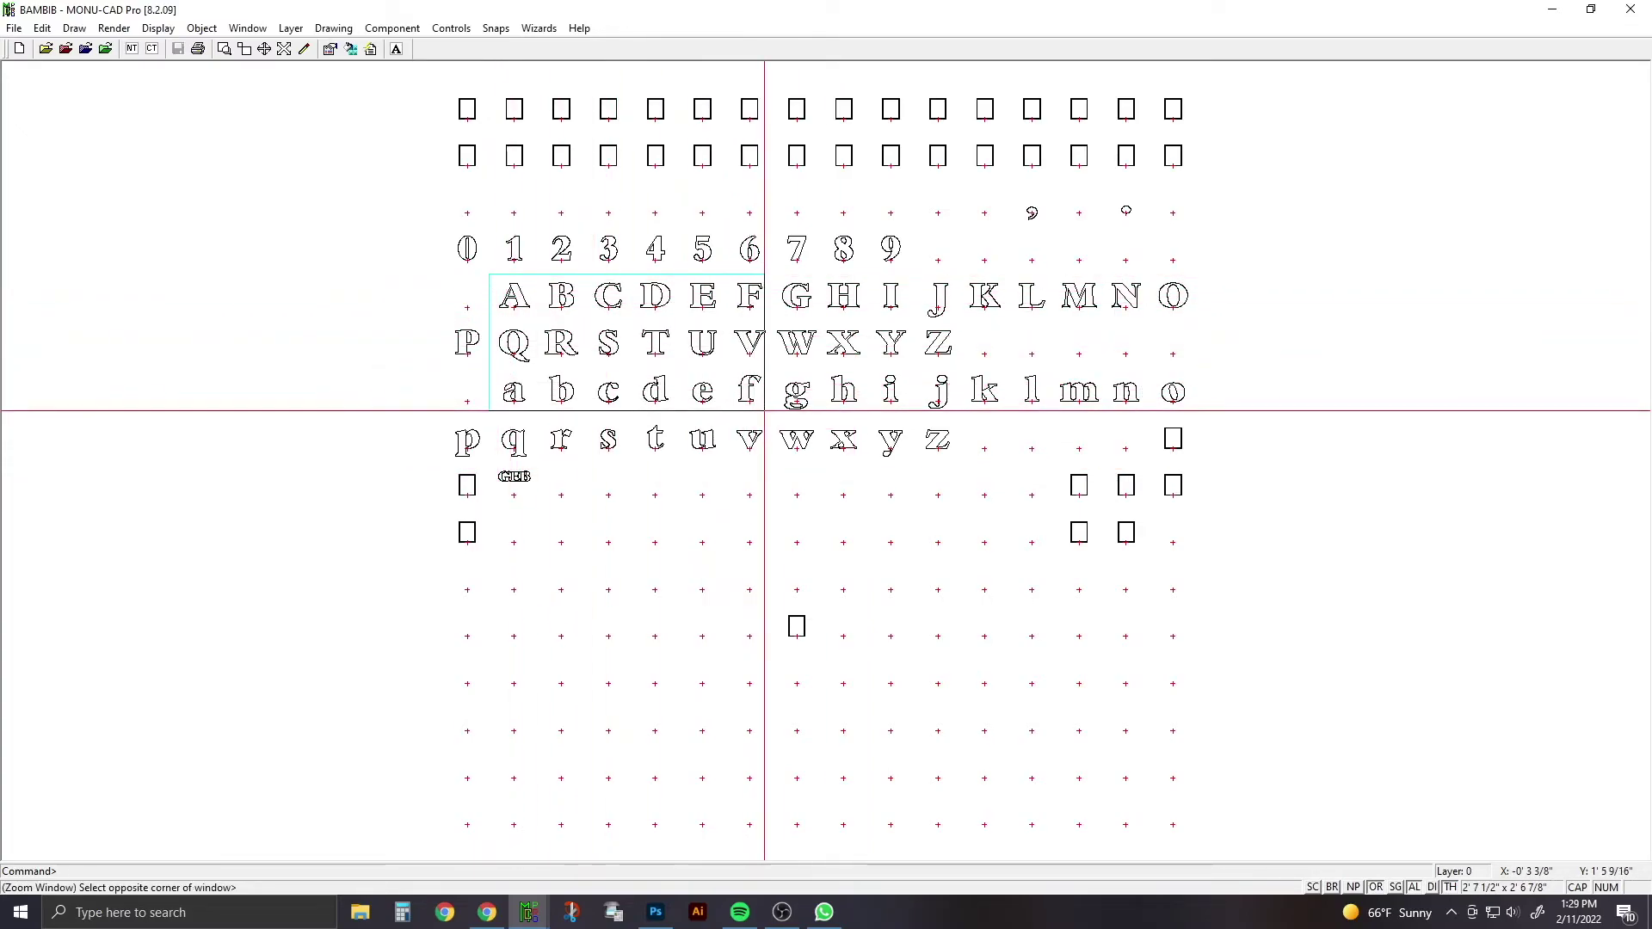
pyautogui.click(765, 408)
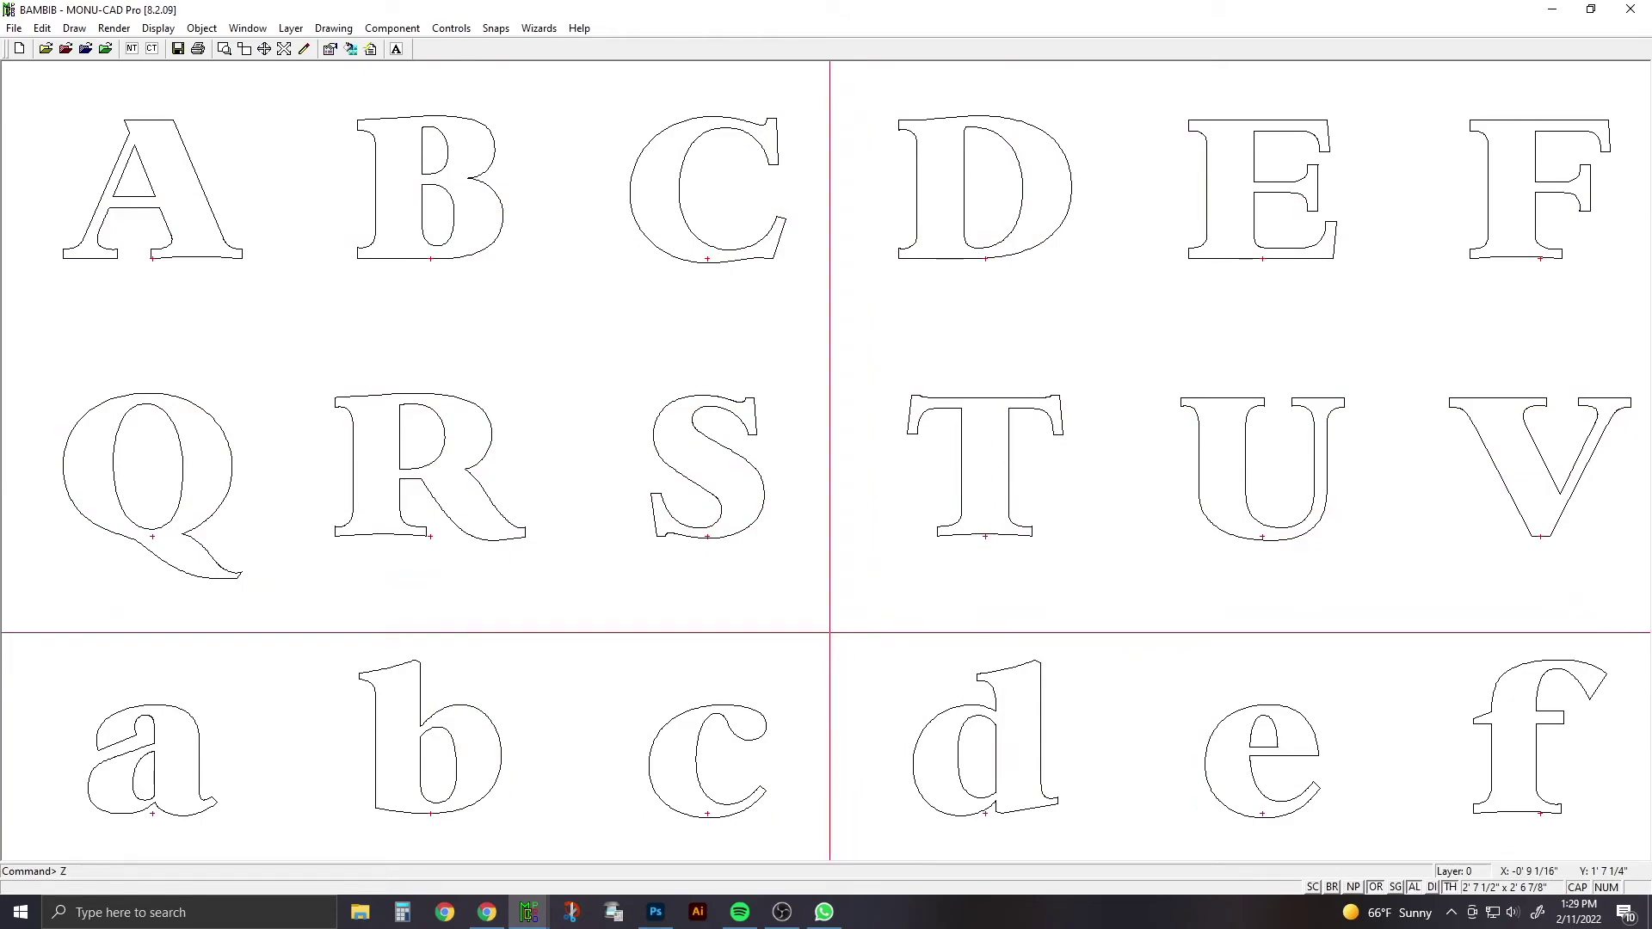
pyautogui.press('Return')
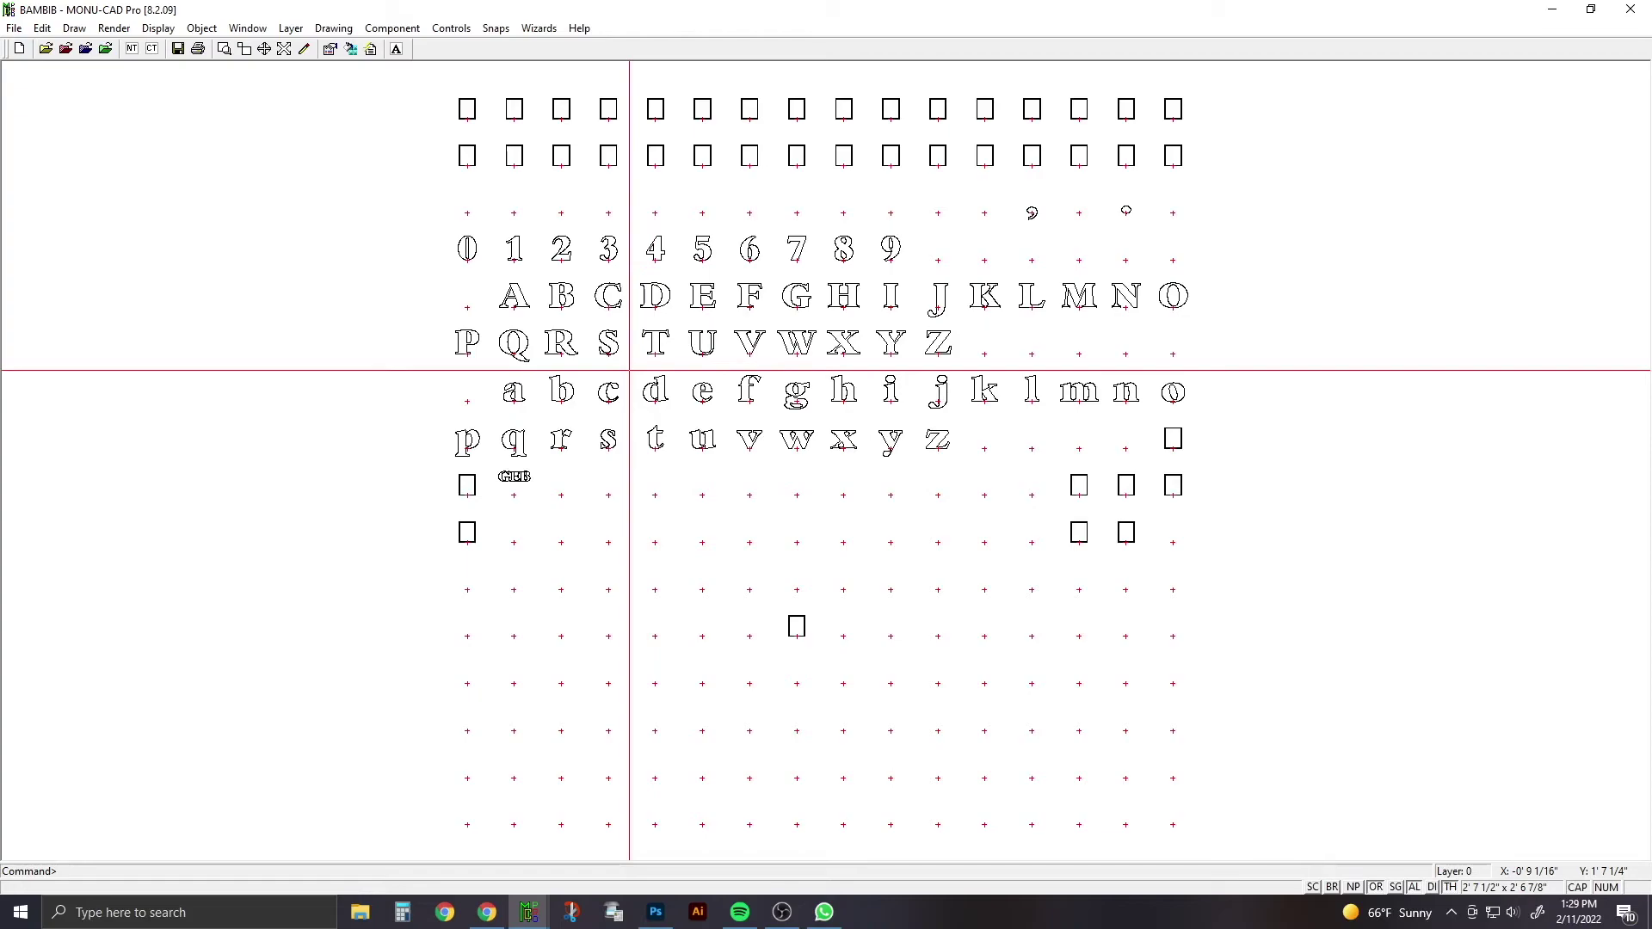
pyautogui.hotkey('ctrl', 'n')
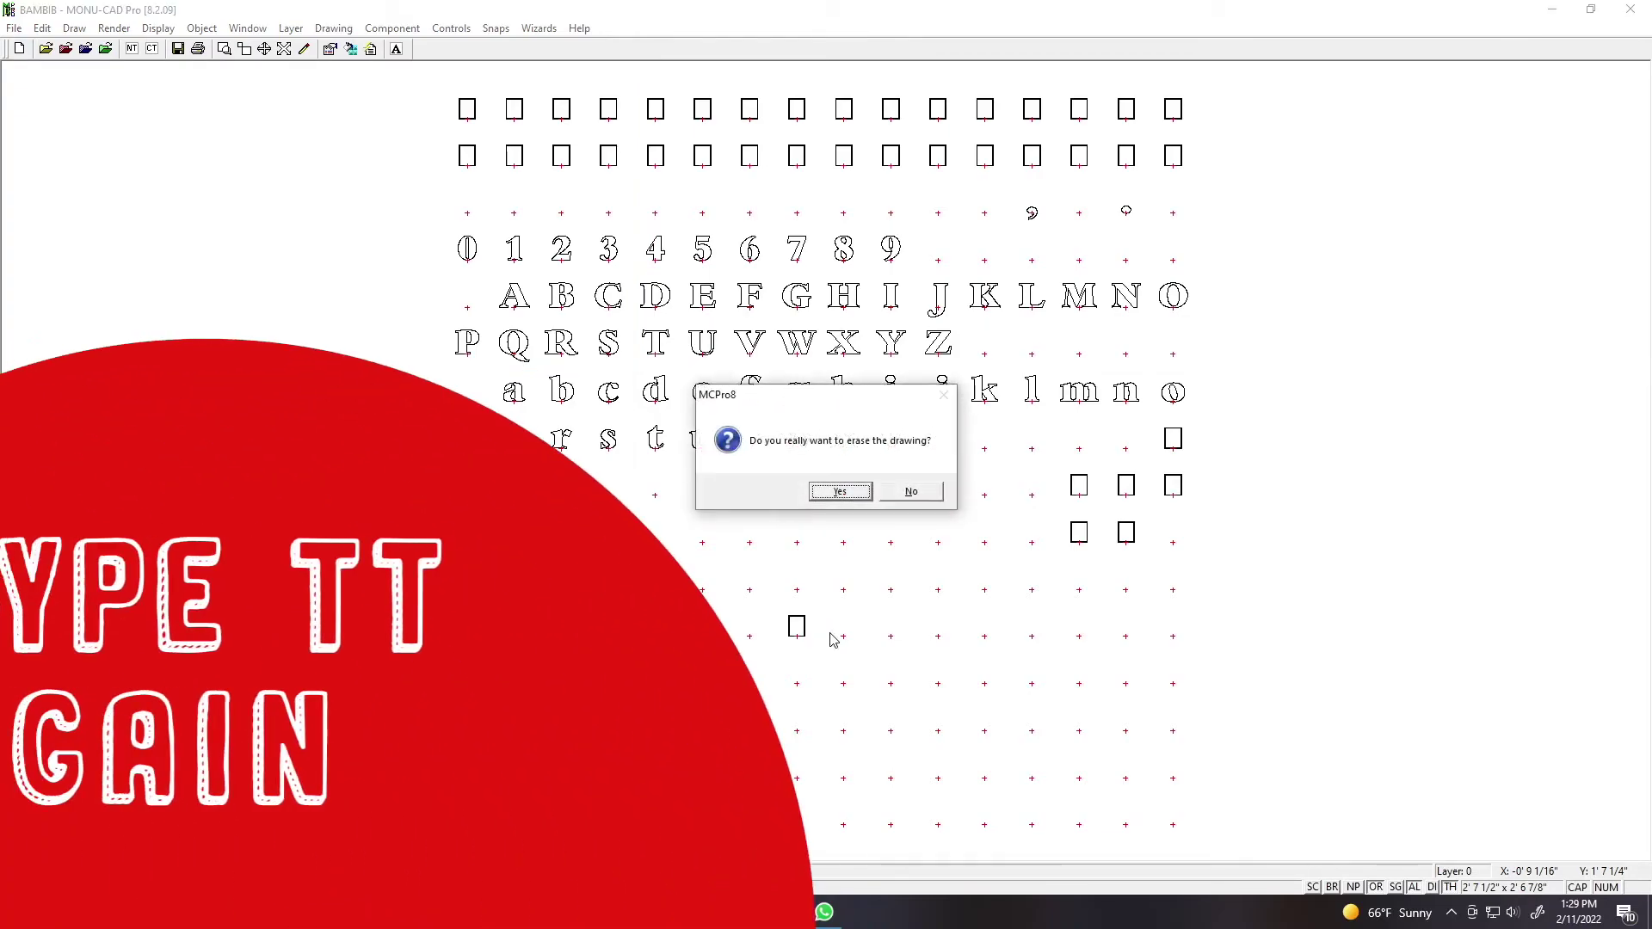
pyautogui.press('Return')
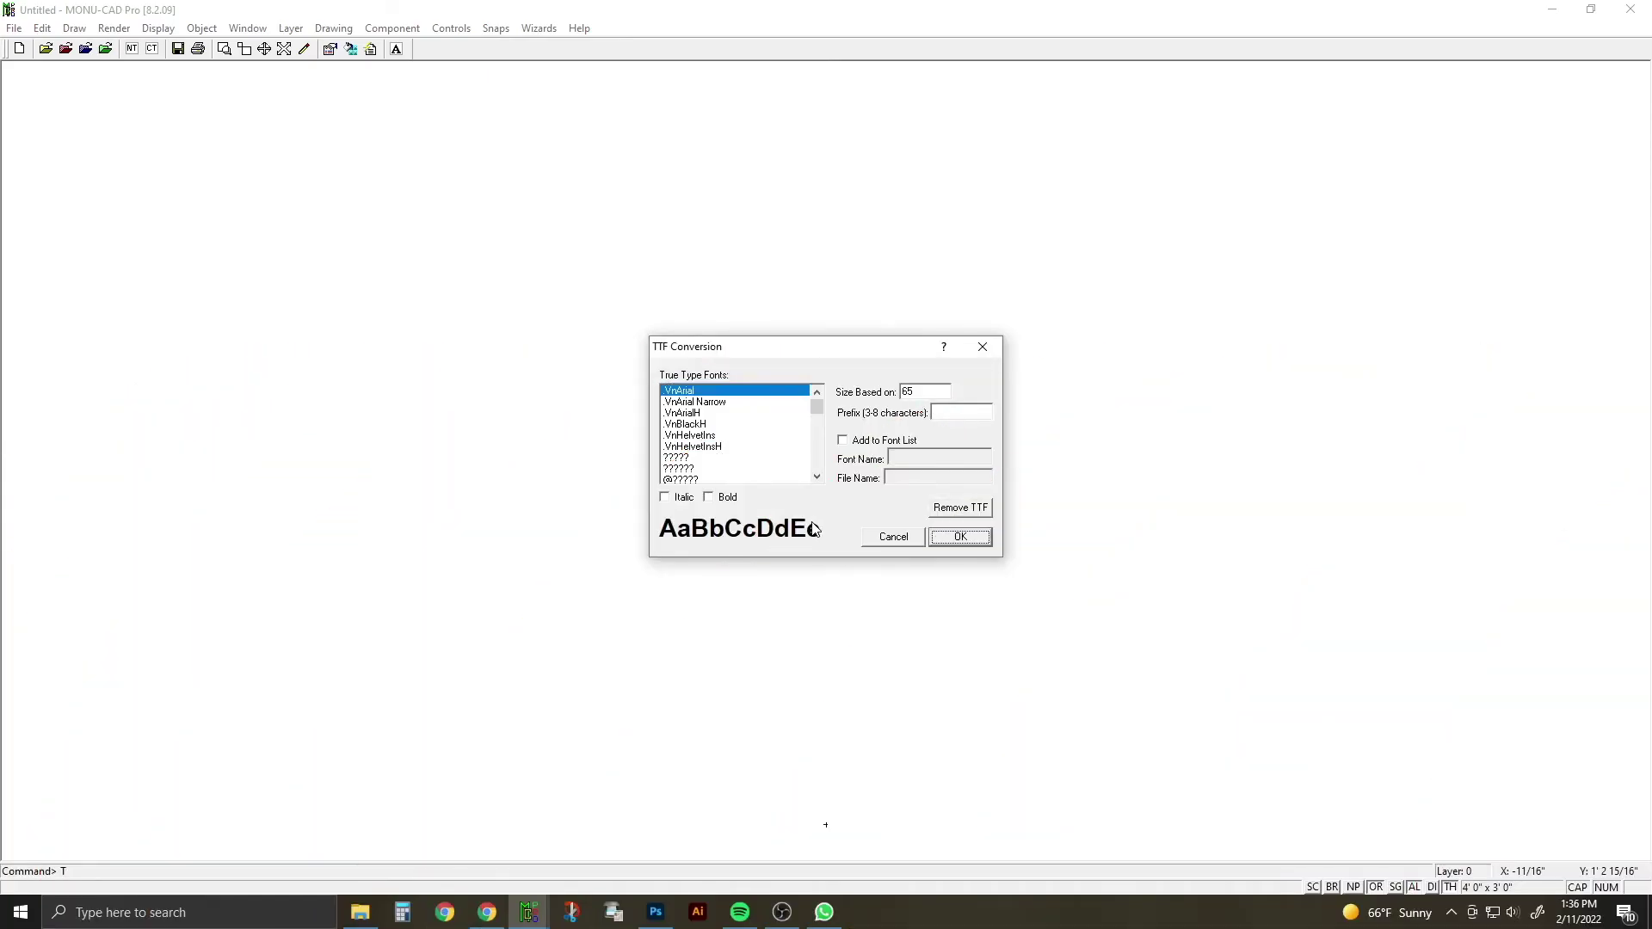
# Remove BAMBI BOLD from the TrueType font list and cancel TTF Conversion.
pyautogui.click(970, 515)
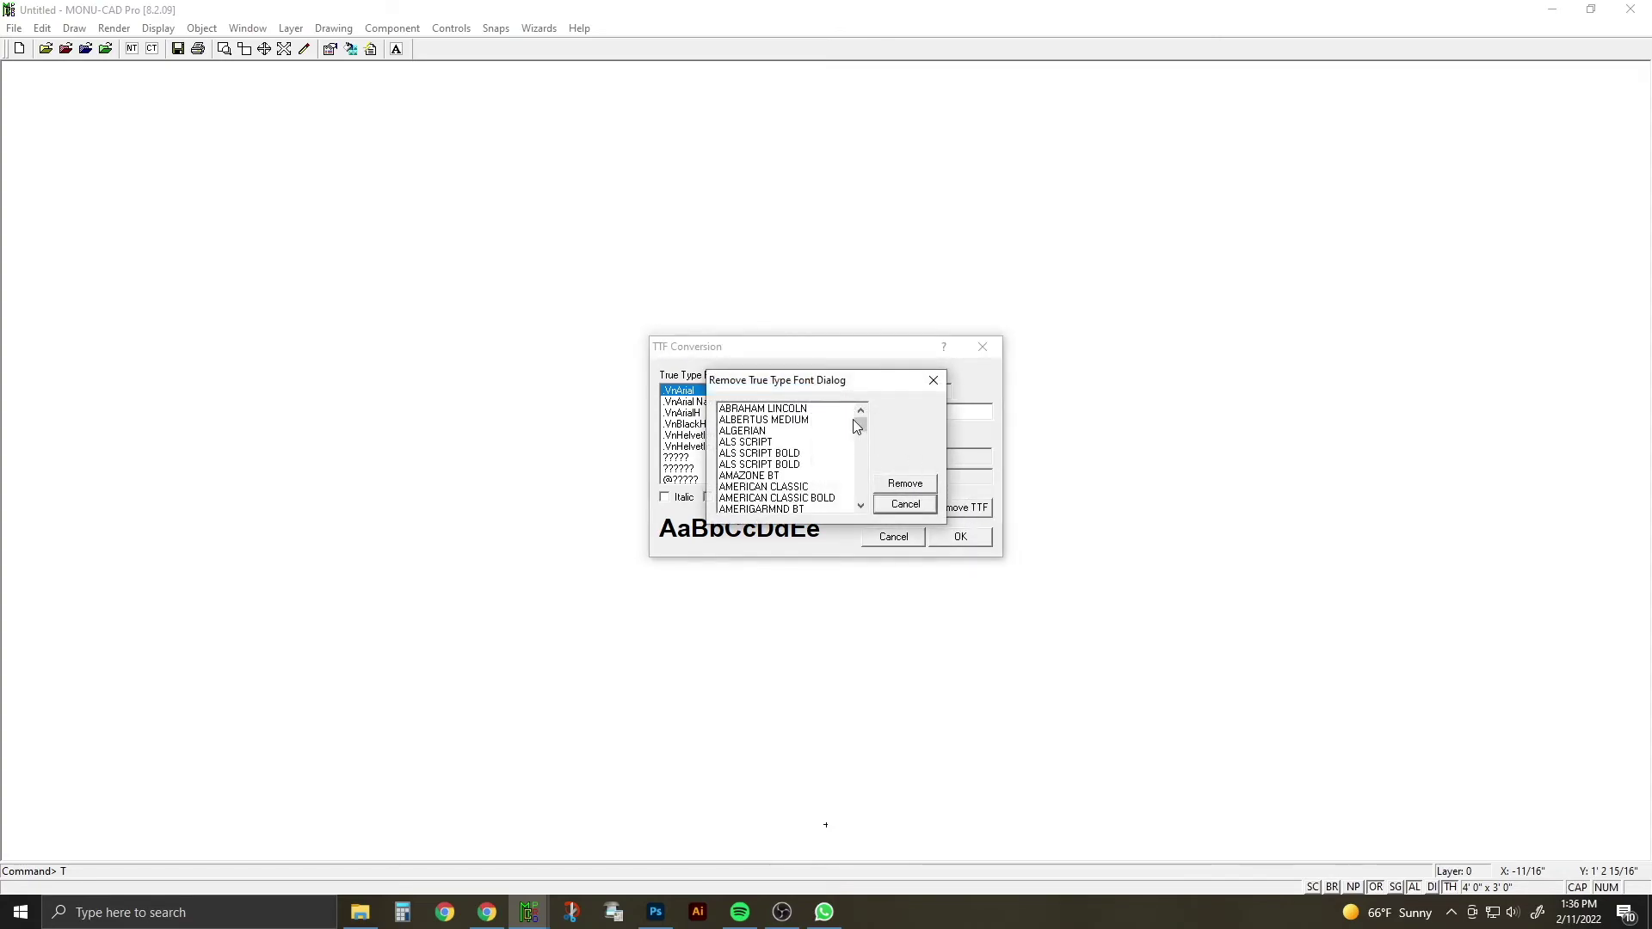
pyautogui.moveTo(860, 425); pyautogui.dragTo(863, 435)
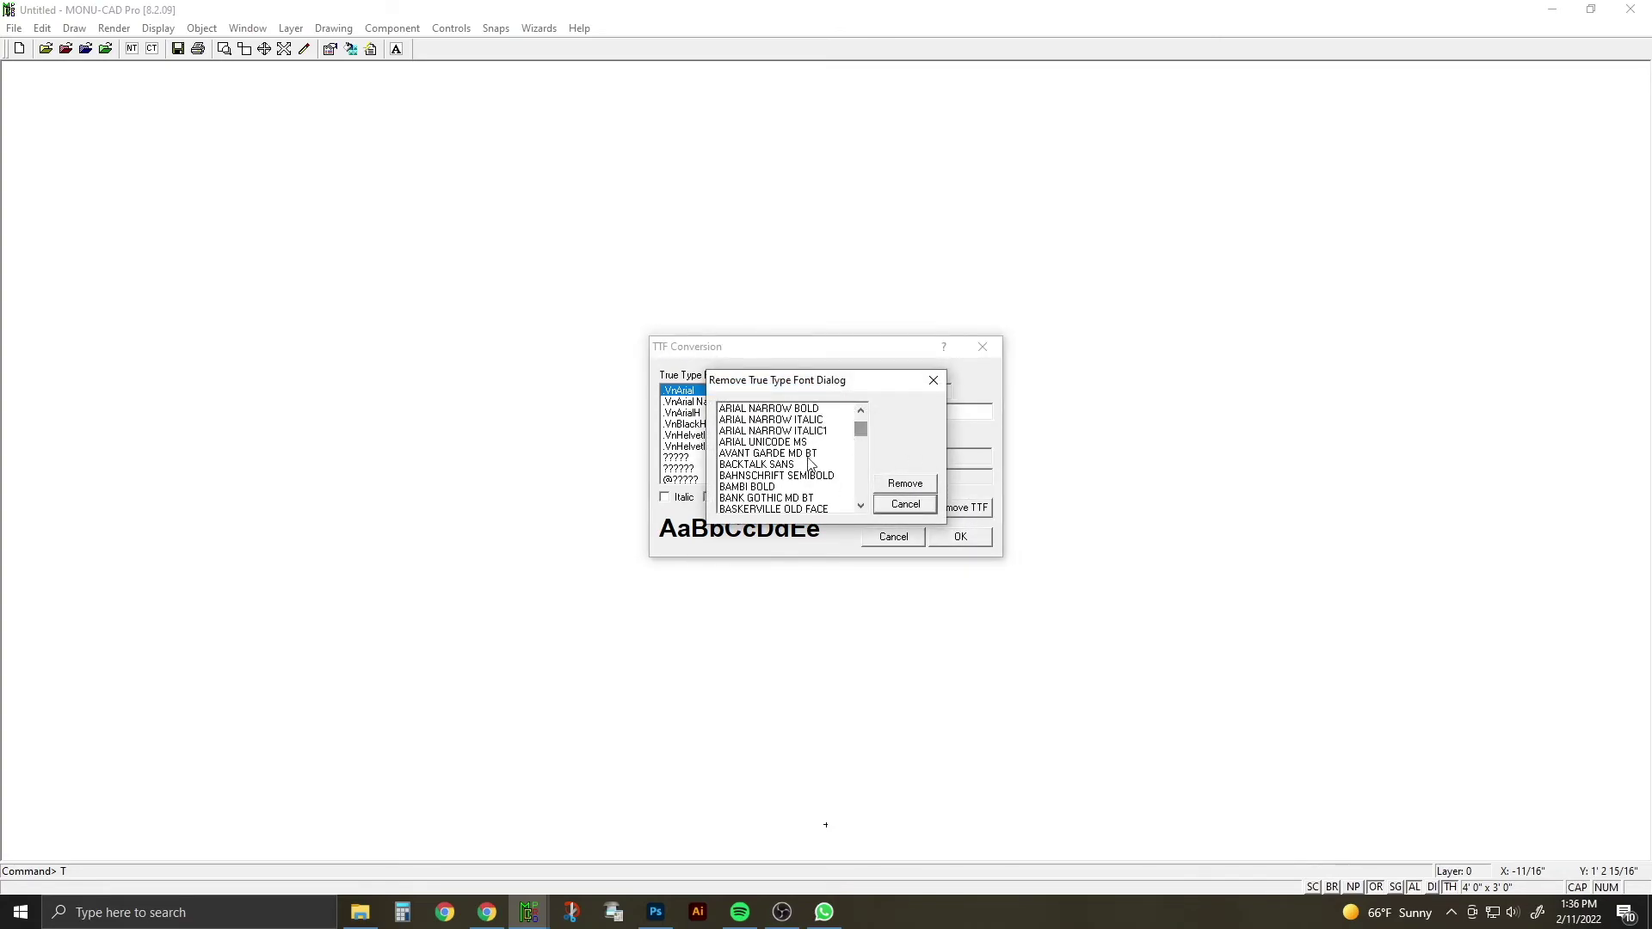
pyautogui.click(753, 488)
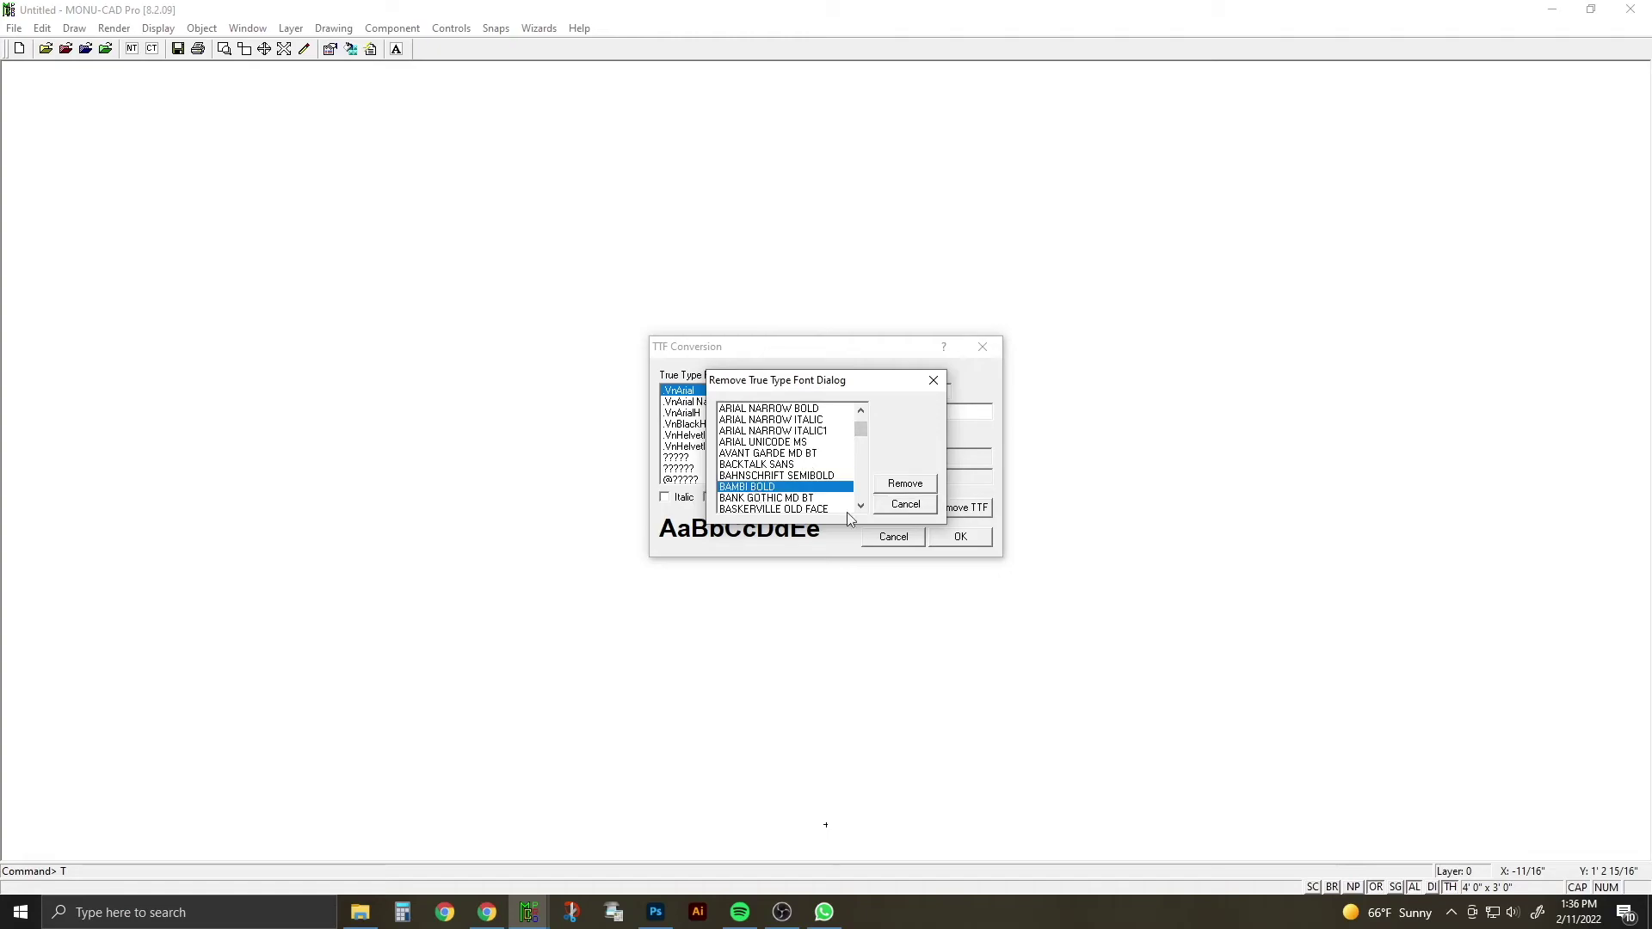
pyautogui.click(922, 489)
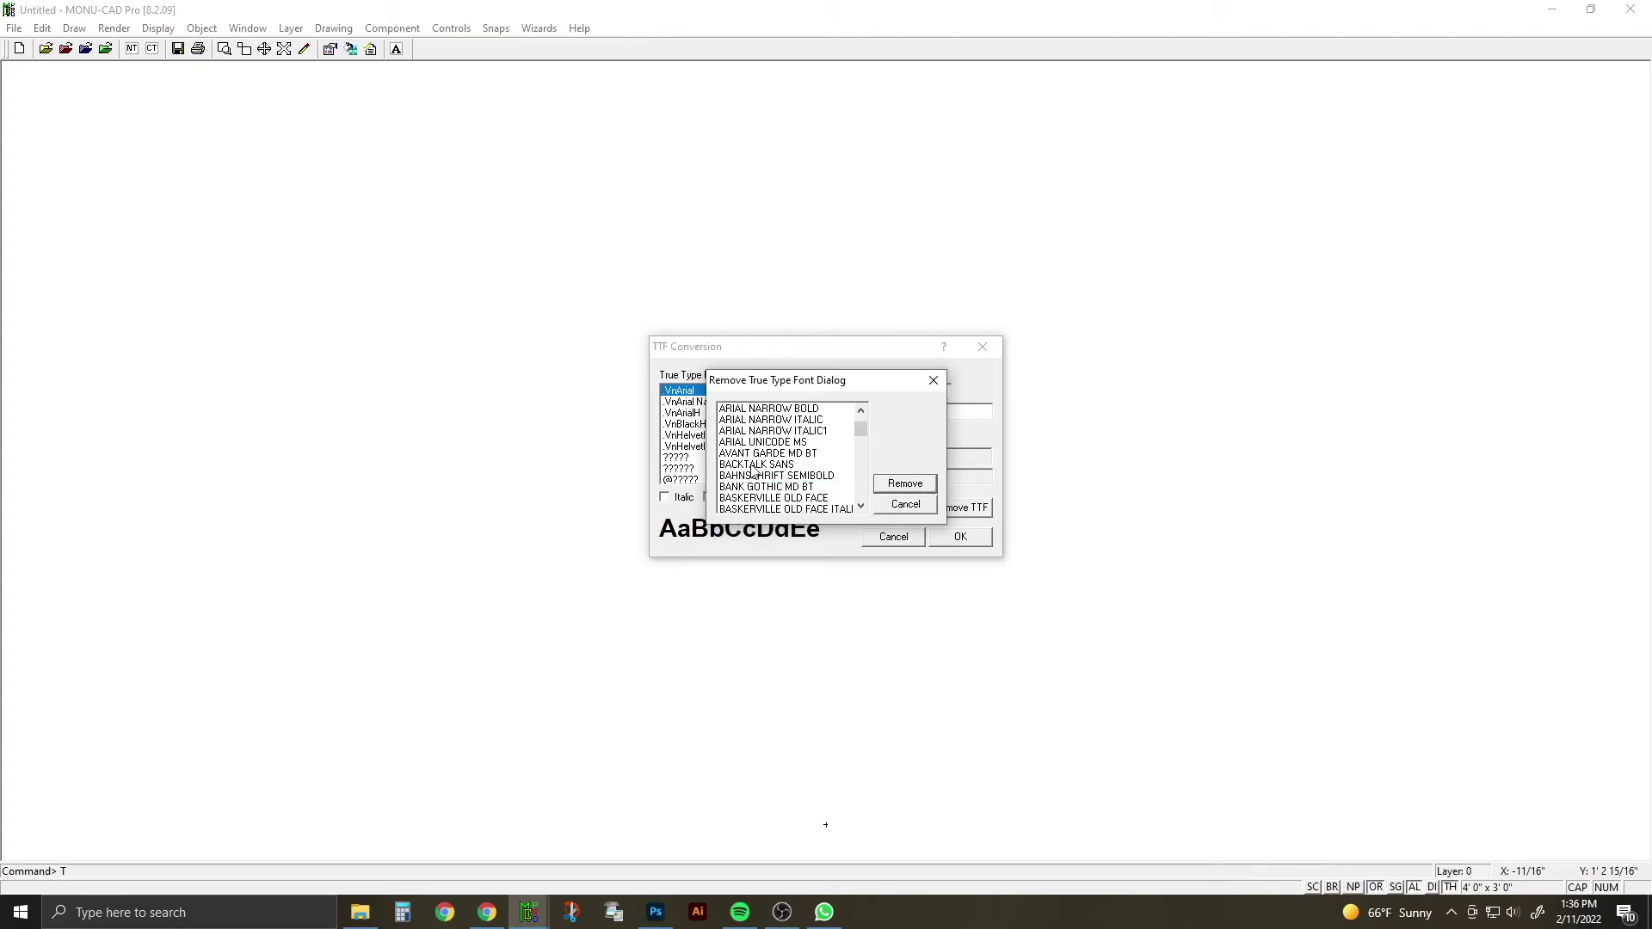
pyautogui.click(936, 382)
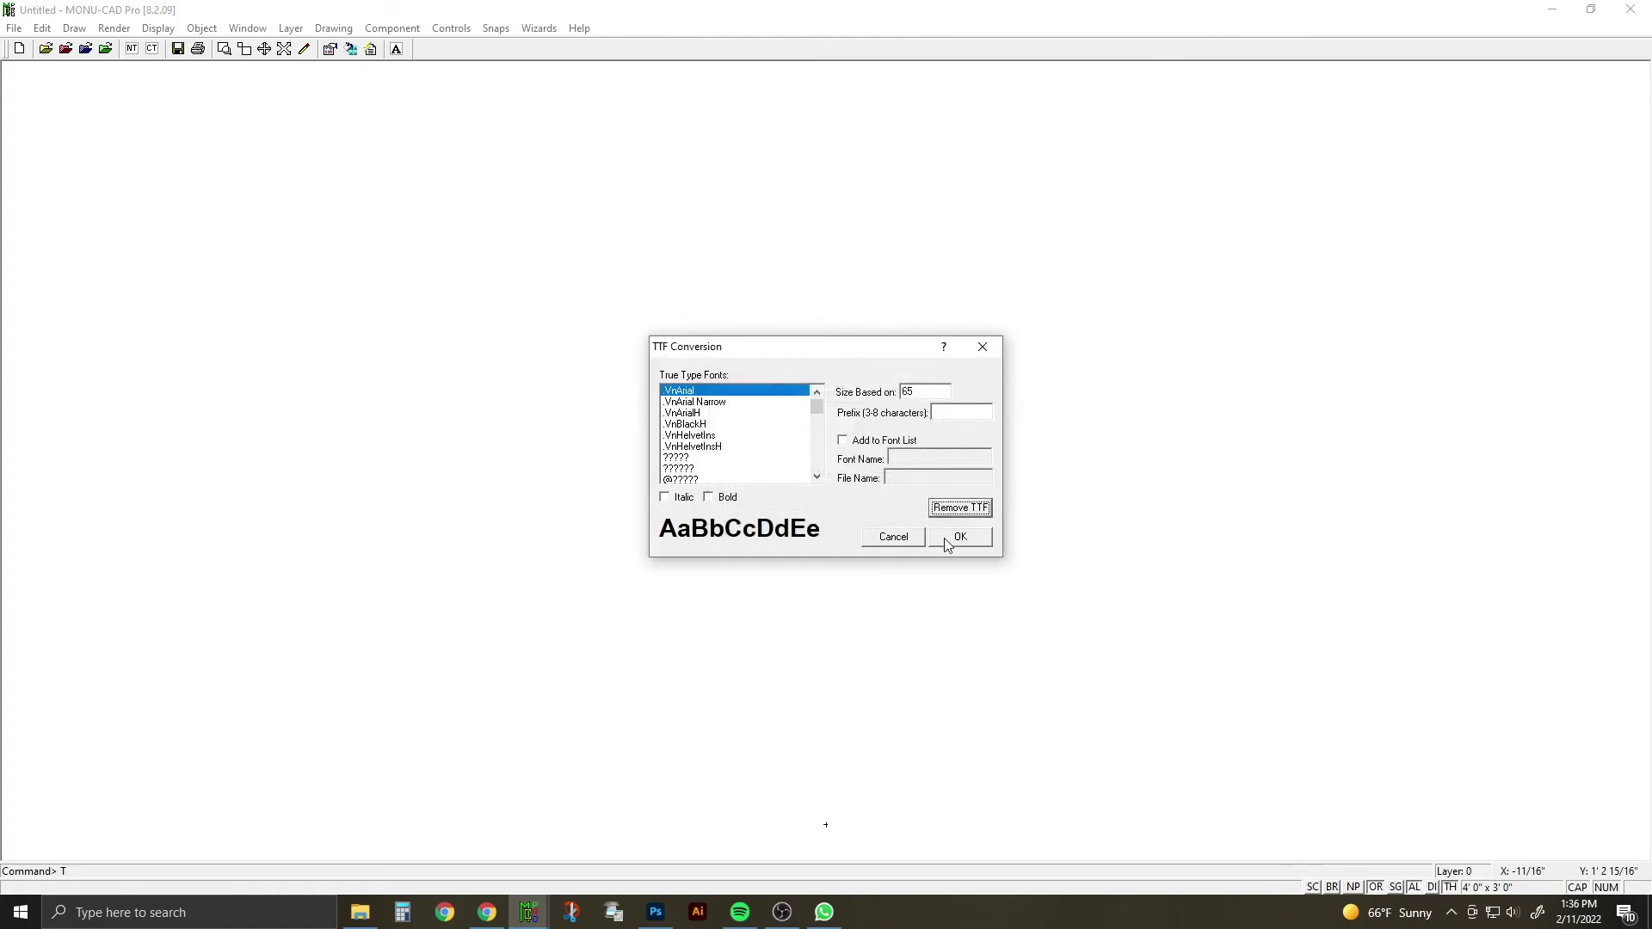
pyautogui.click(893, 537)
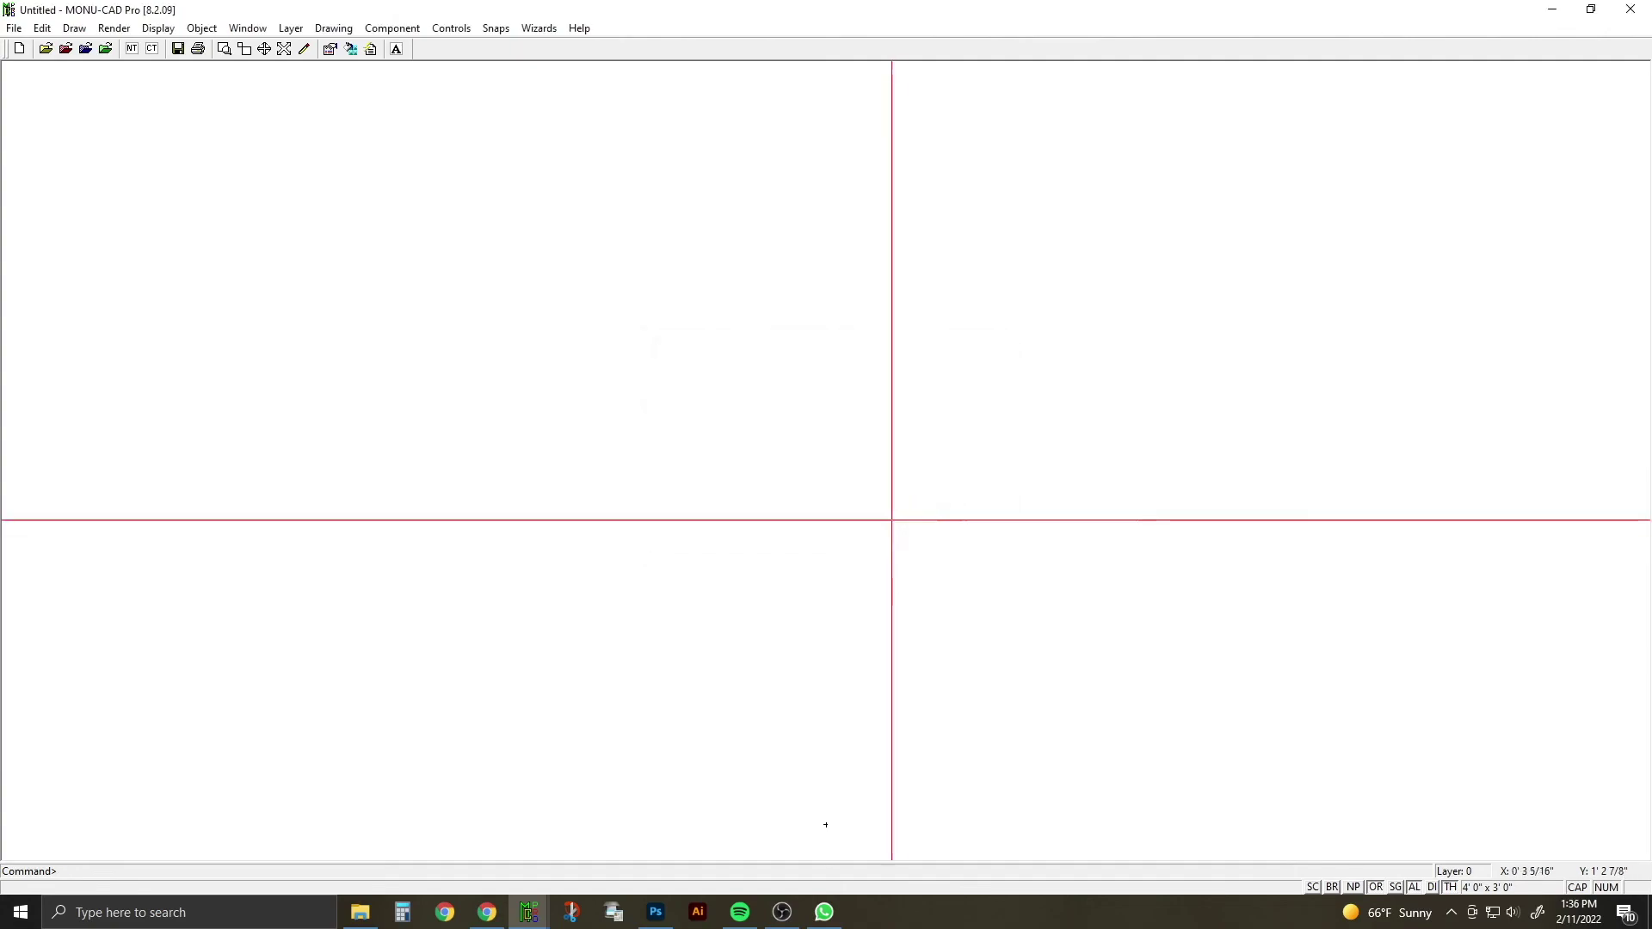